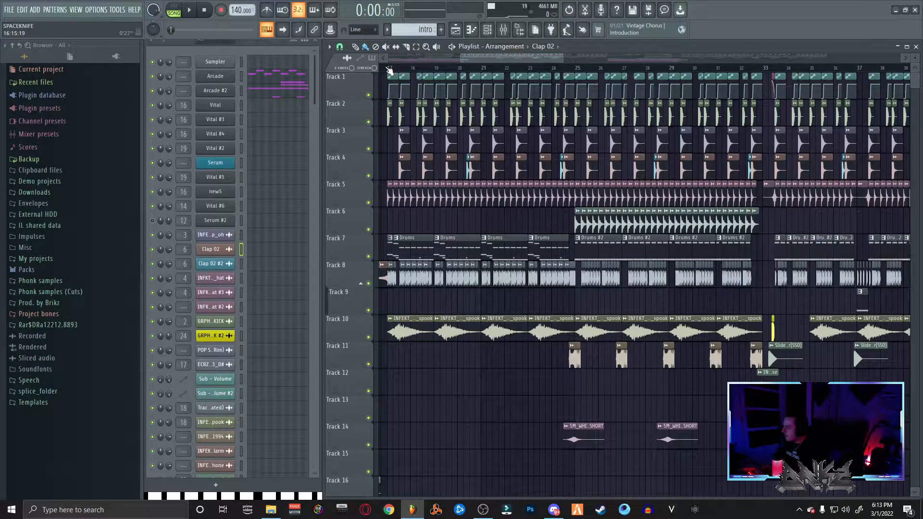
Play the arrangement from bar 17 and sample the sections starting at bars 25, 33 and 41
click(390, 70)
key(space)
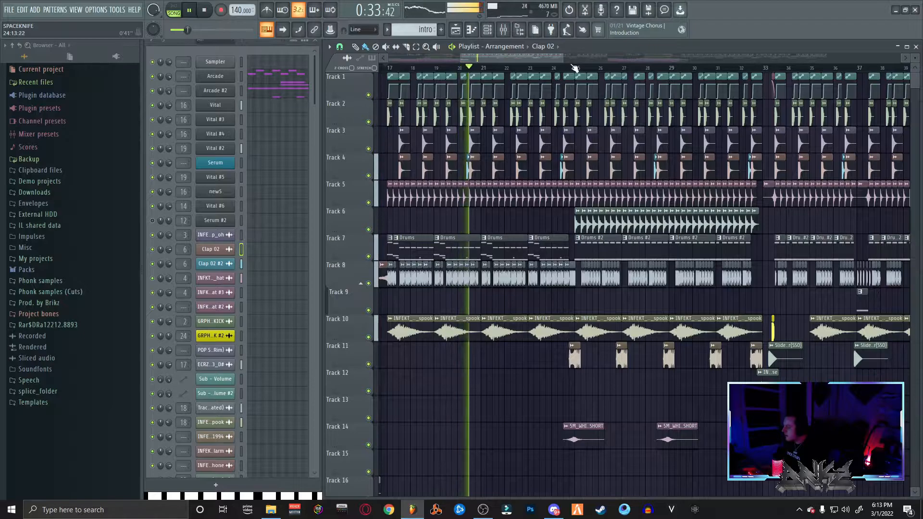
click(574, 68)
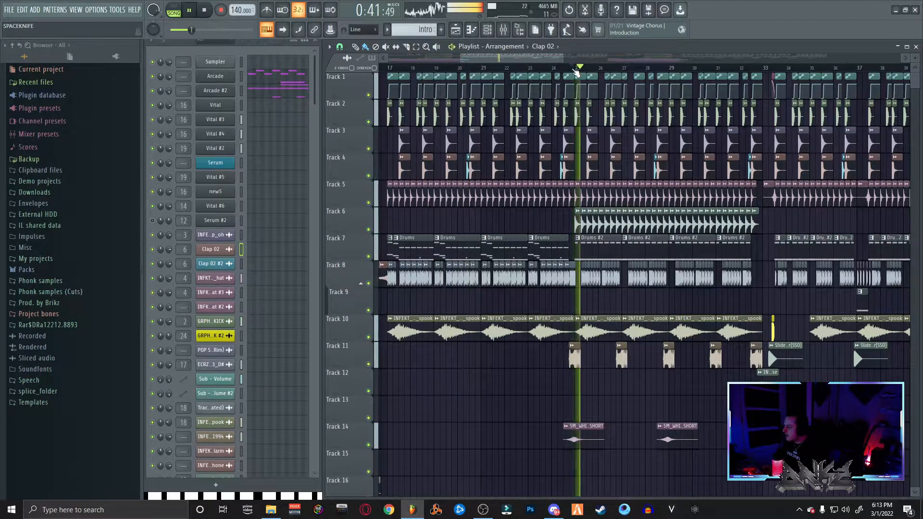
drag(515, 59, 561, 60)
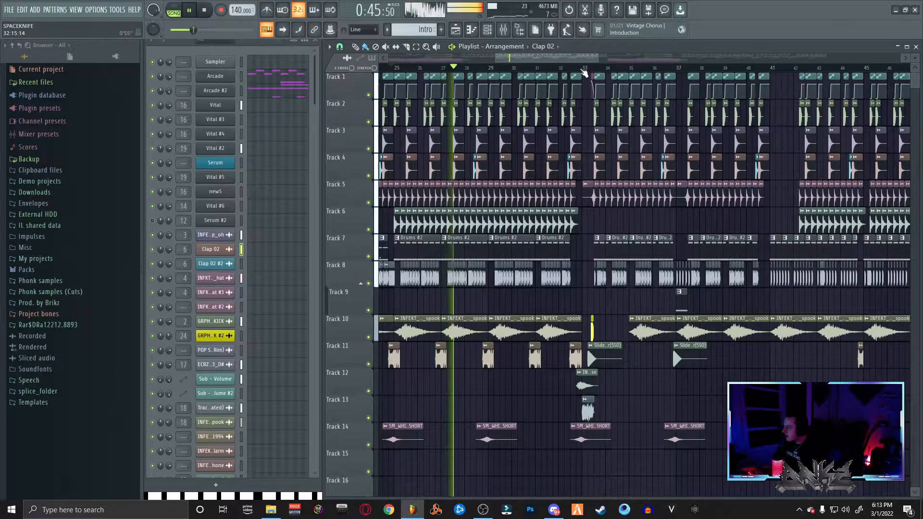
click(576, 68)
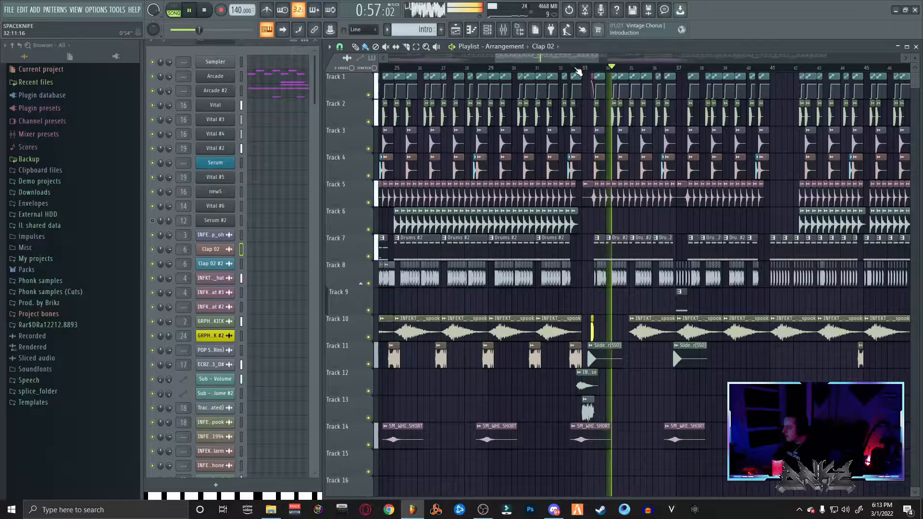
drag(574, 59, 603, 62)
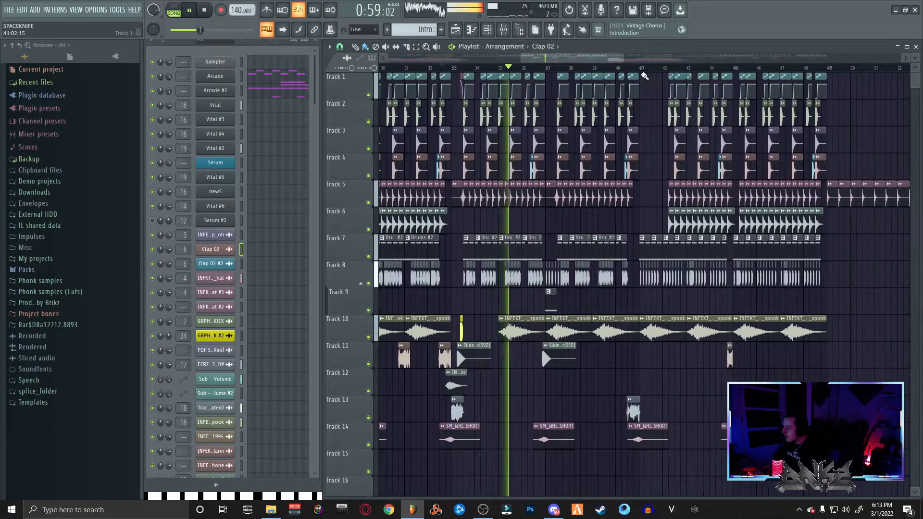
click(641, 68)
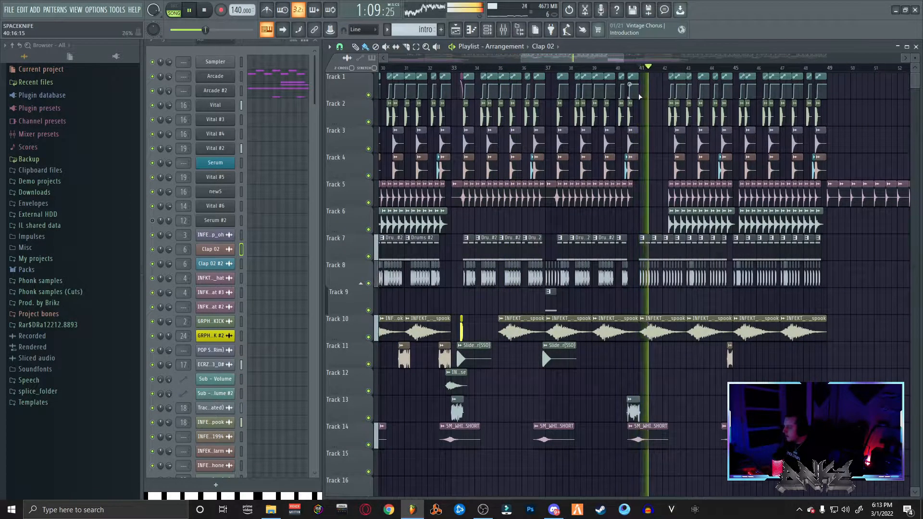
drag(613, 59, 622, 59)
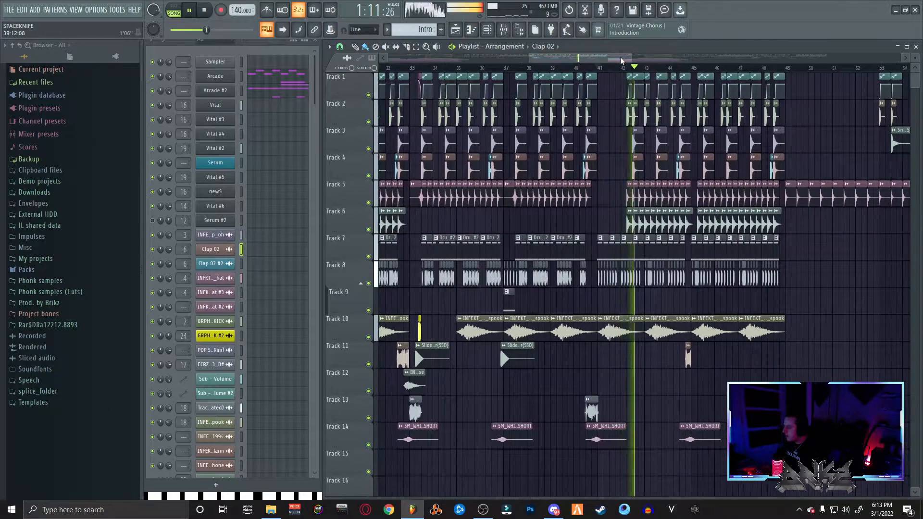
key(space)
scroll(817, 290, down, 2)
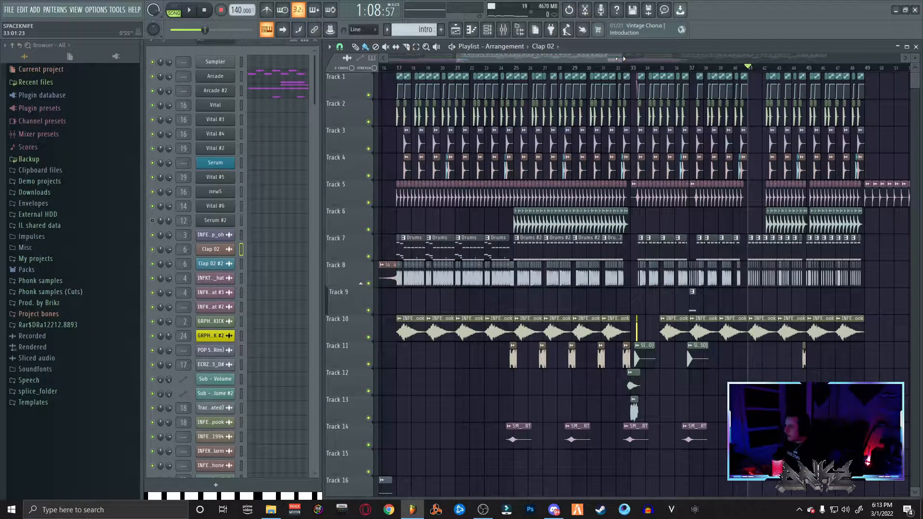
Select bars 17 to 25 across the playlist tracks and play through that section
drag(620, 58, 489, 57)
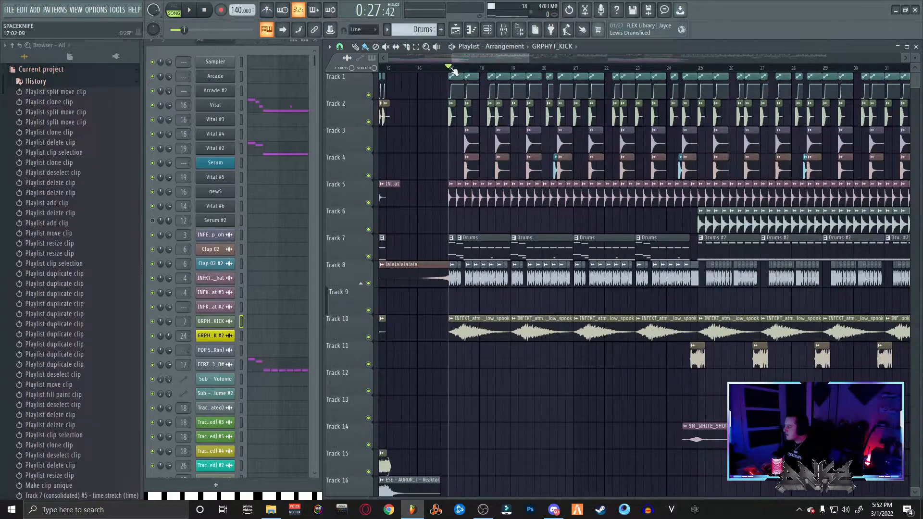
drag(620, 78, 698, 79)
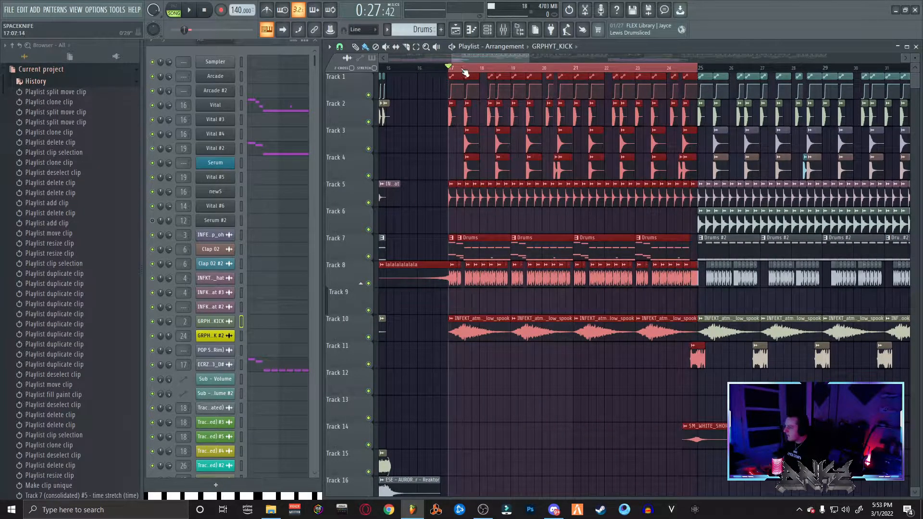
drag(528, 58, 547, 58)
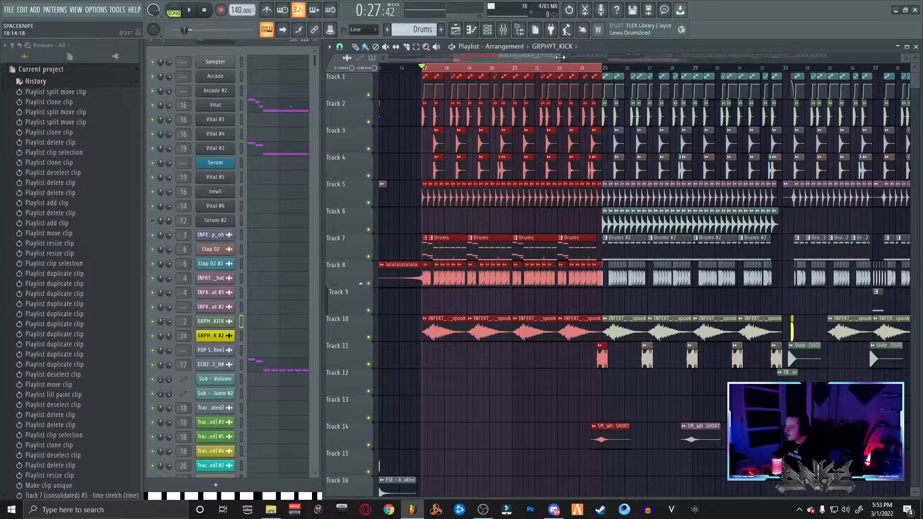
drag(562, 56, 529, 57)
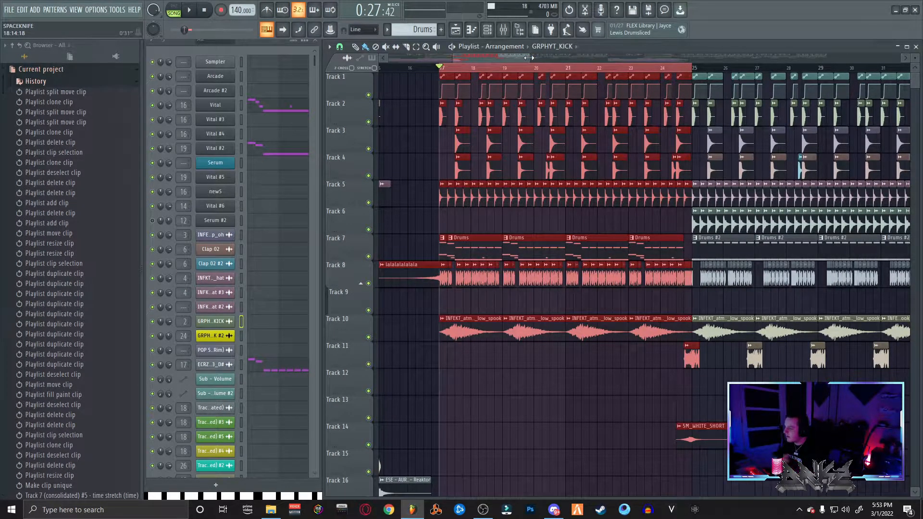
drag(531, 58, 494, 59)
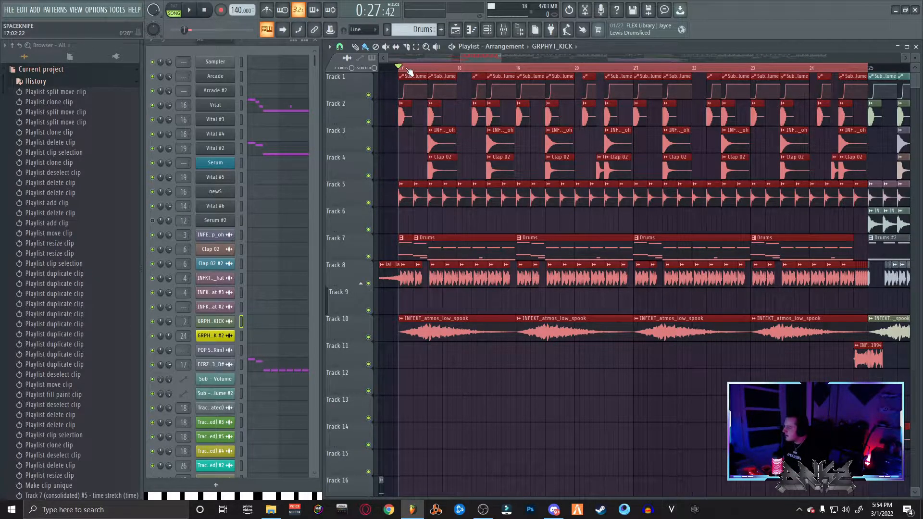
key(space)
drag(484, 58, 492, 56)
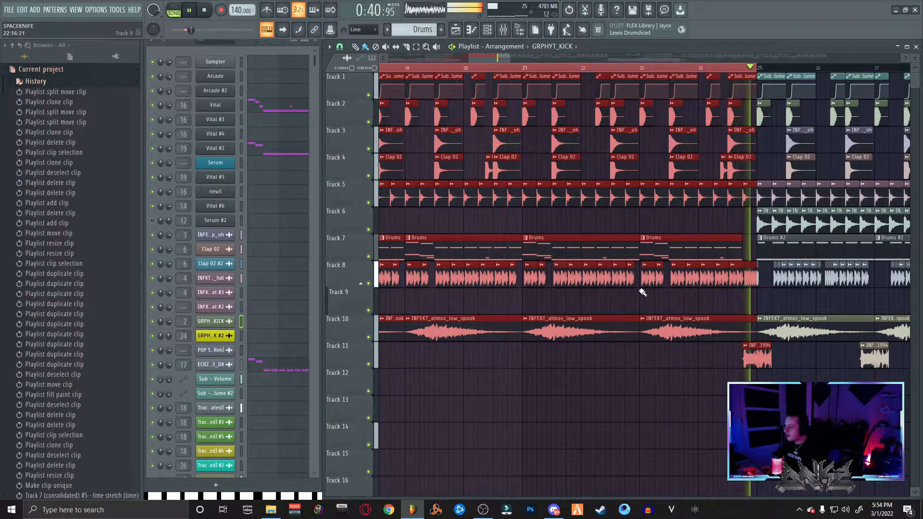
key(space)
Try replacing the continuous Track 8 clips in bars 23 and 24 with single short clips separated by gaps
drag(496, 59, 503, 61)
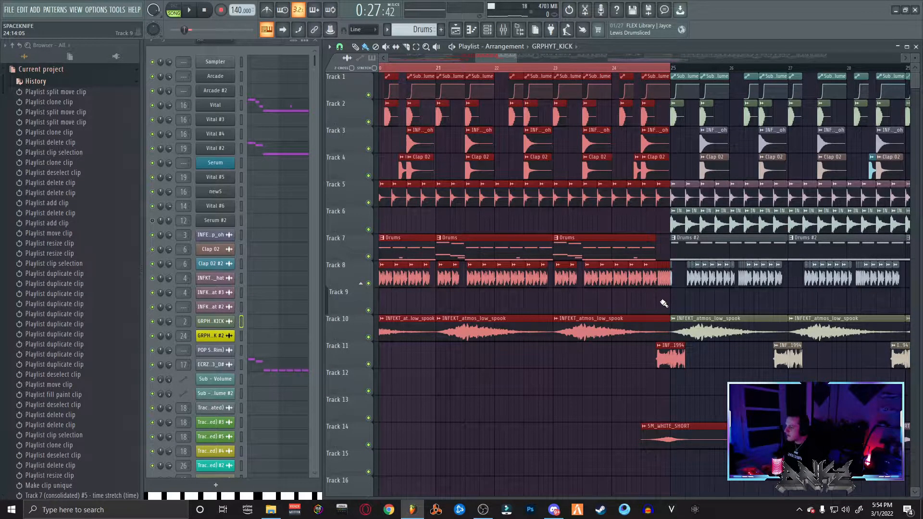
scroll(519, 61, up, 3)
right_click(645, 280)
click(651, 279)
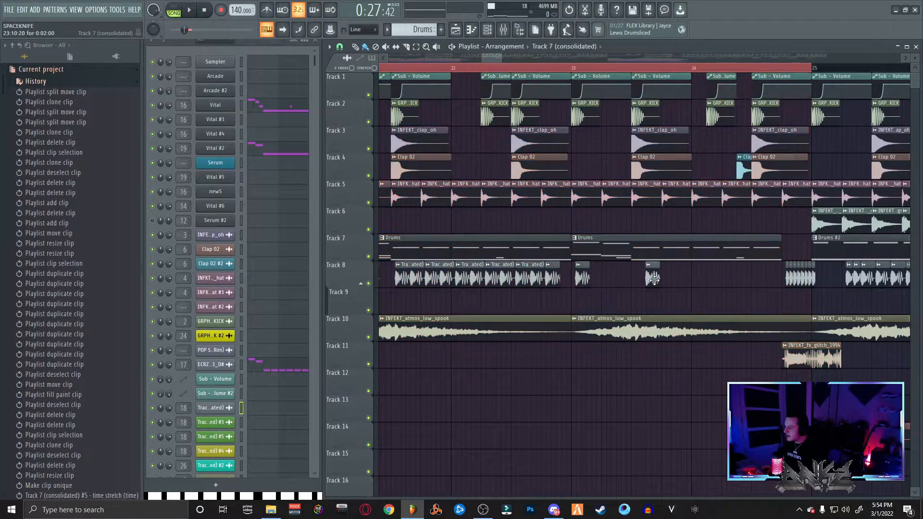
click(699, 279)
drag(716, 280, 735, 281)
click(759, 280)
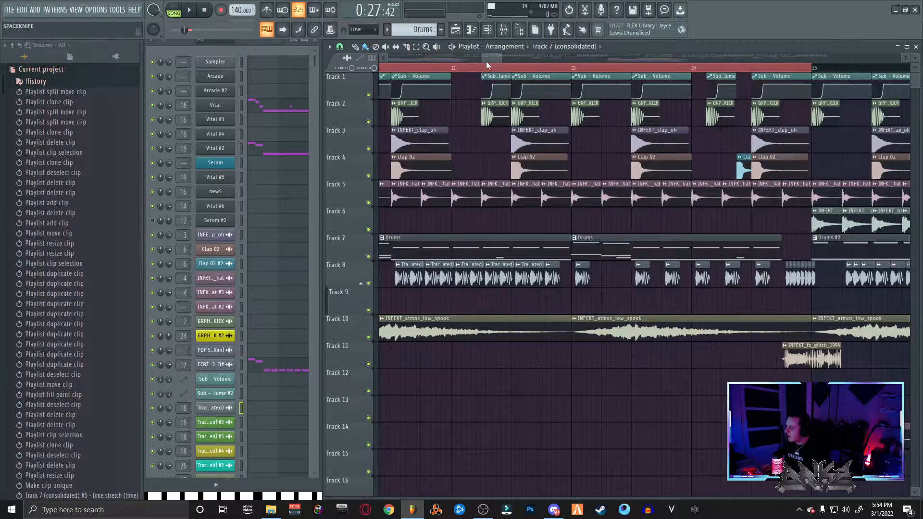
Play the selected section from bar 17 to hear the gapped Track 8 clips before bar 25
drag(481, 58, 452, 54)
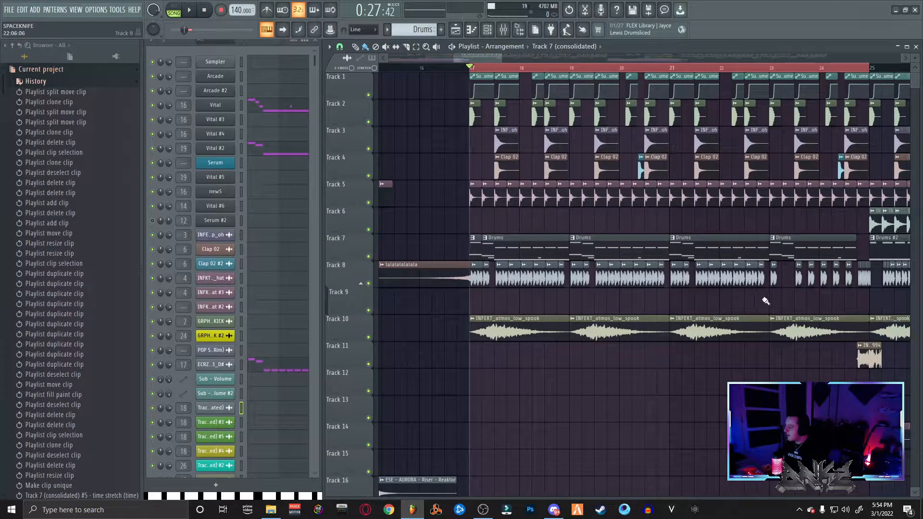
scroll(522, 250, right, 1)
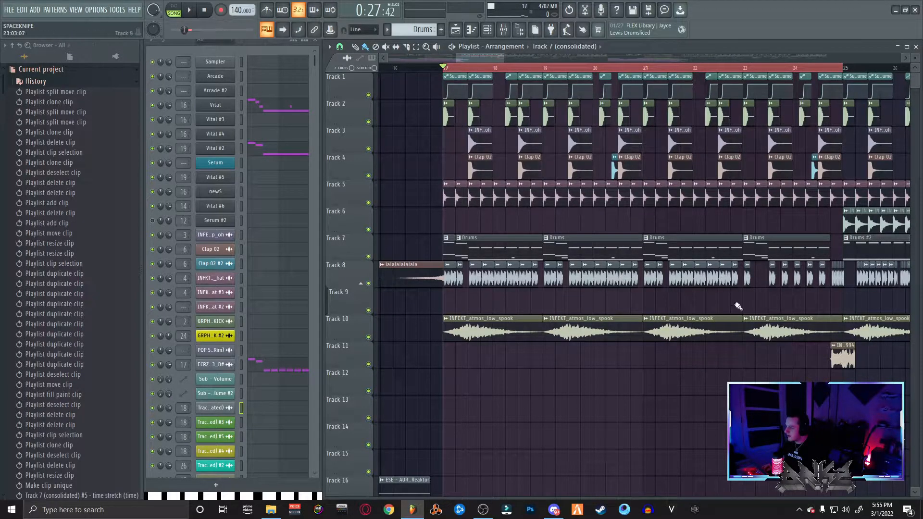
key(space)
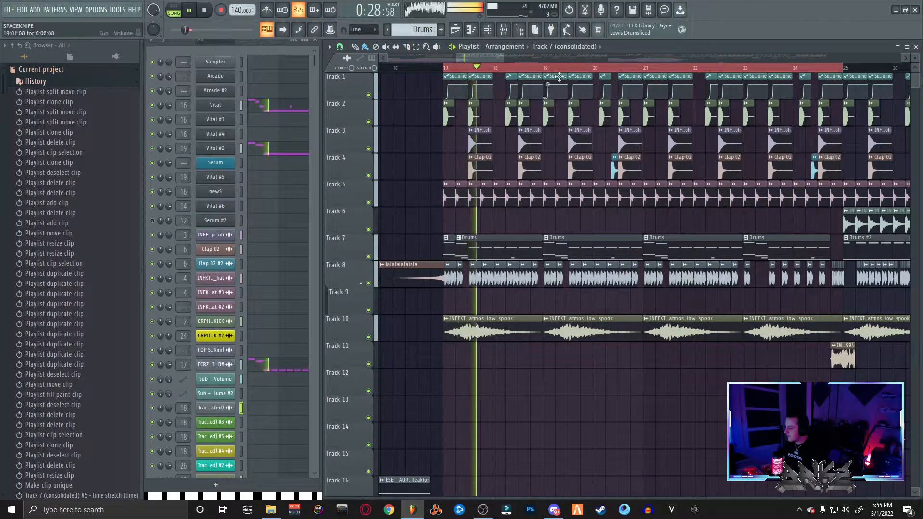
drag(490, 57, 505, 59)
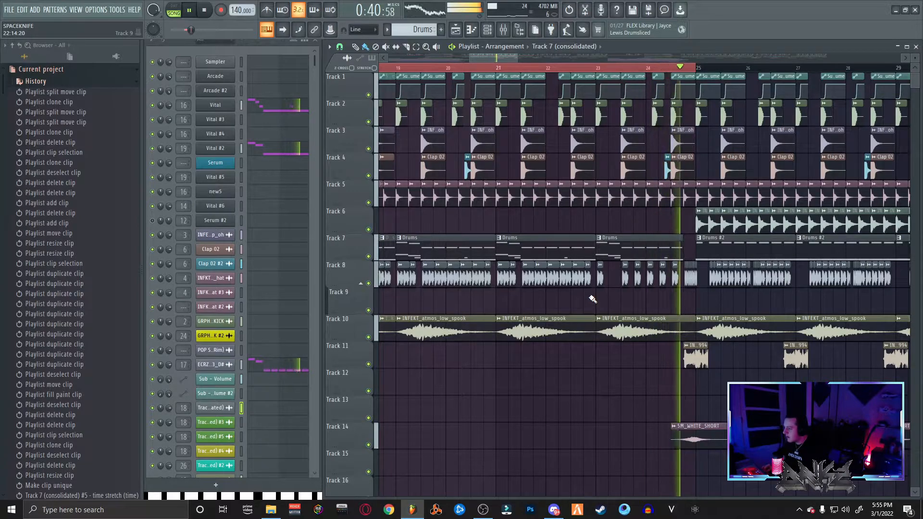
key(space)
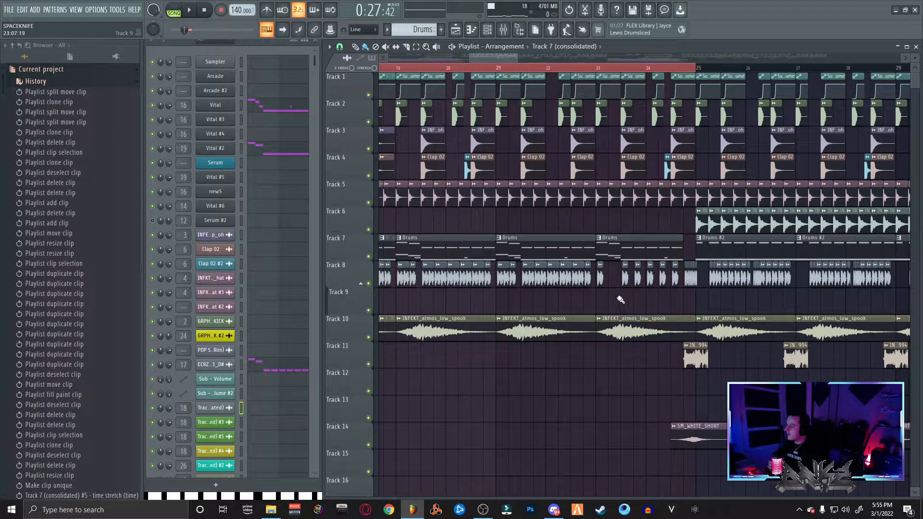
Undo the gapped clip edit on Track 8 and deselect its clips
key(ctrl+z)
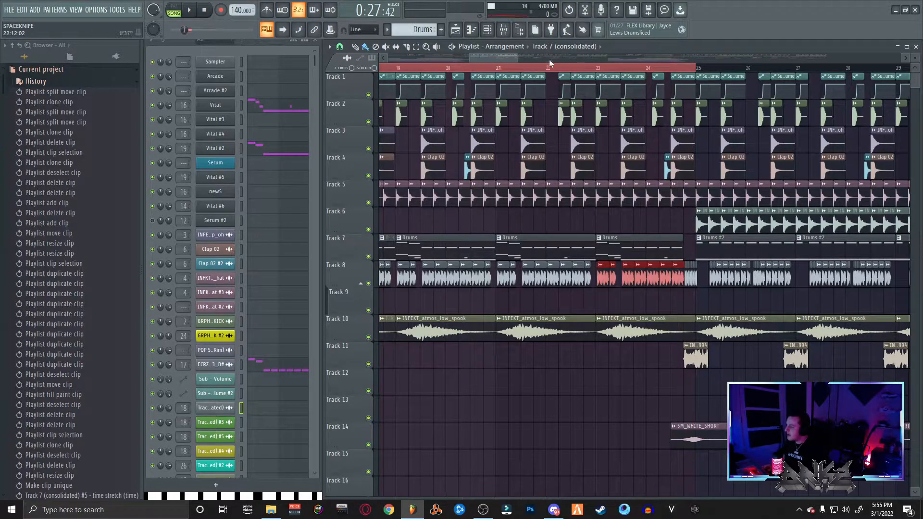
drag(517, 58, 498, 58)
click(573, 301)
right_click(574, 303)
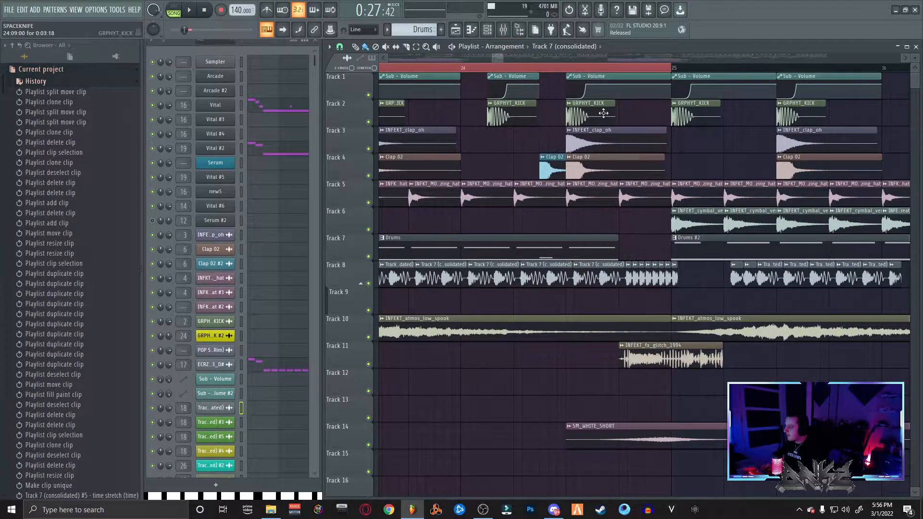
Clear the time selection and play the arrangement from bar 23
drag(503, 58, 457, 60)
click(710, 71)
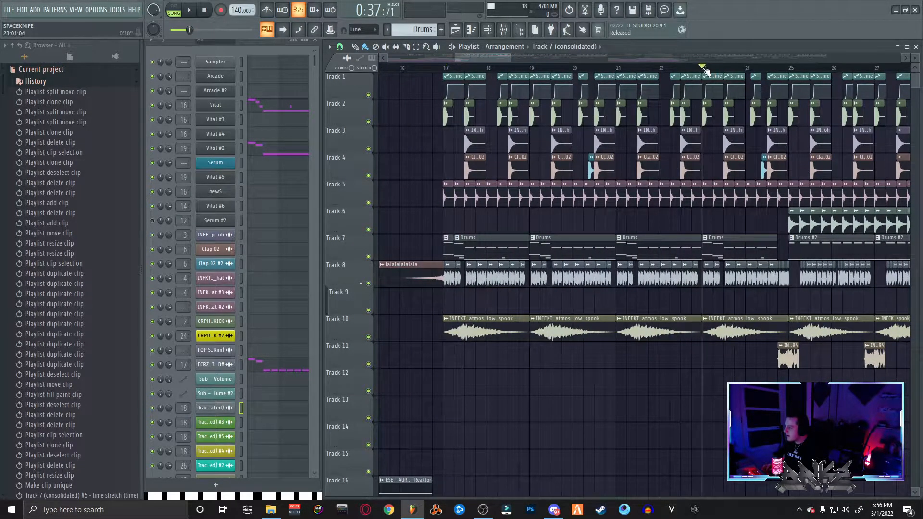
key(space)
drag(490, 59, 462, 59)
key(space)
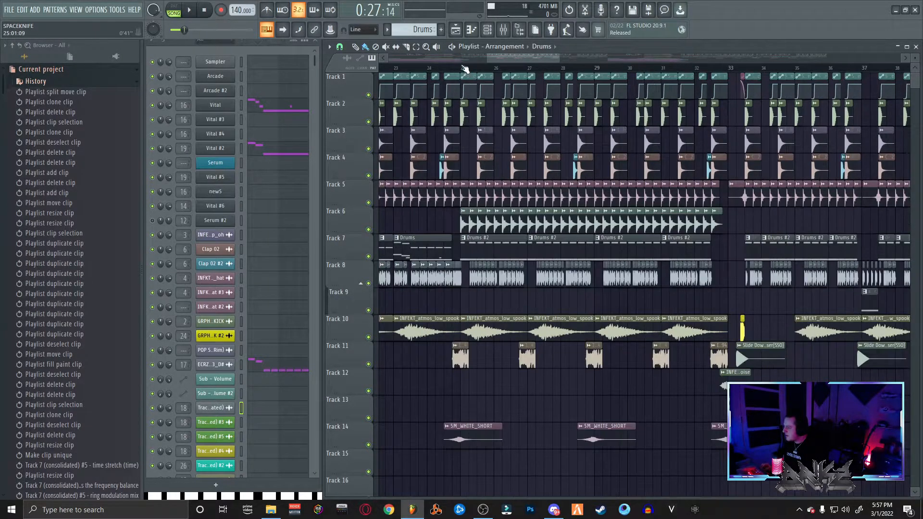
Mark the section from bar 25 to bar 33, clear the selection and play its opening bars
drag(462, 68, 726, 147)
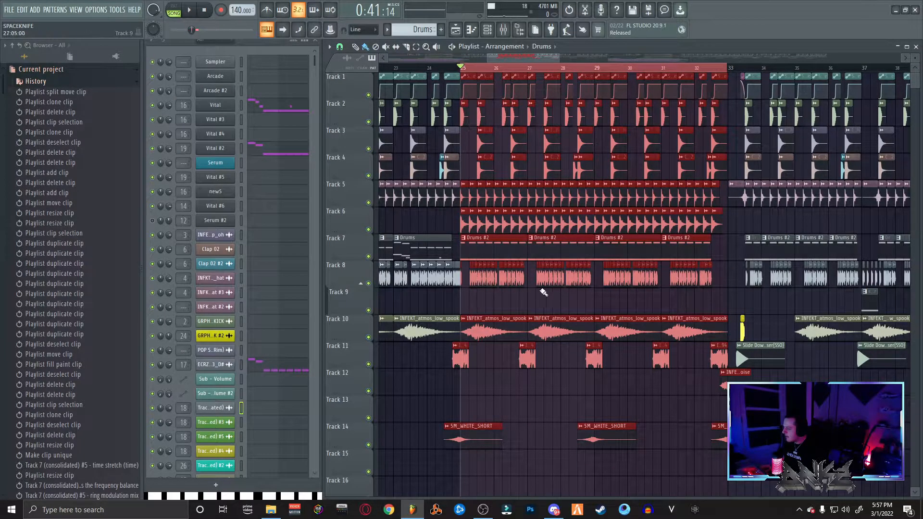
ctrl+click(561, 69)
drag(559, 58, 518, 56)
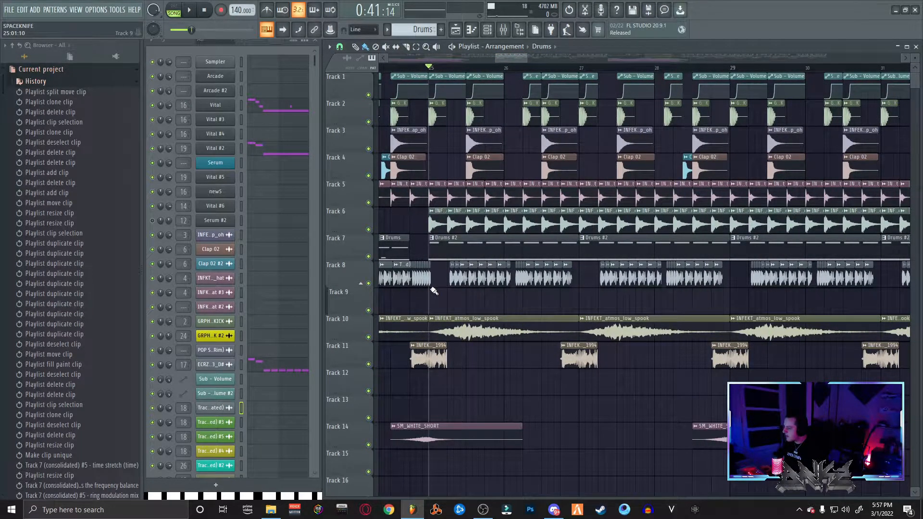
key(space)
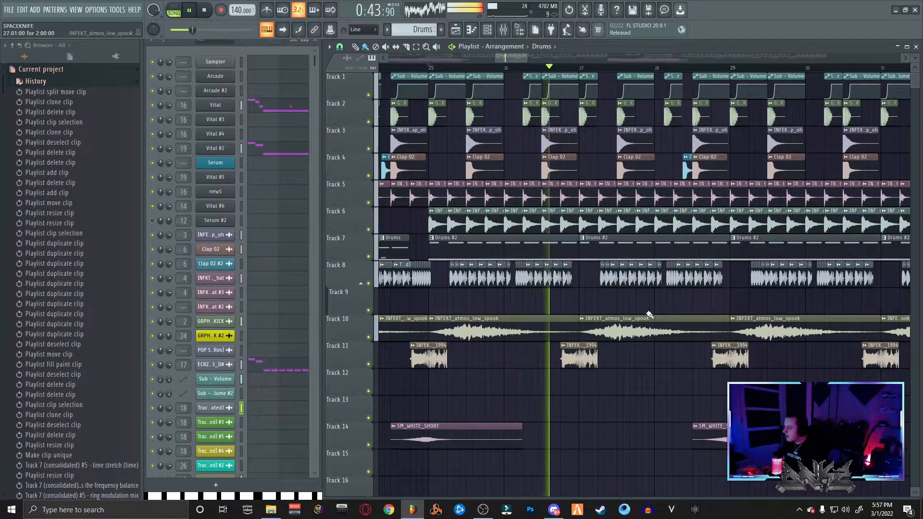
key(space)
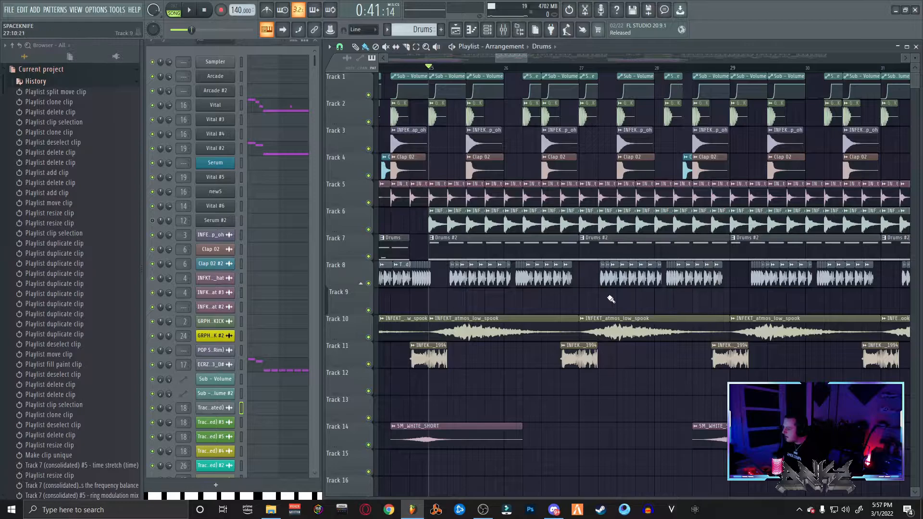
Play short excerpts from bar 25 and from bar 29 to compare the repeated Track 8 phrase
scroll(633, 299, right, 2)
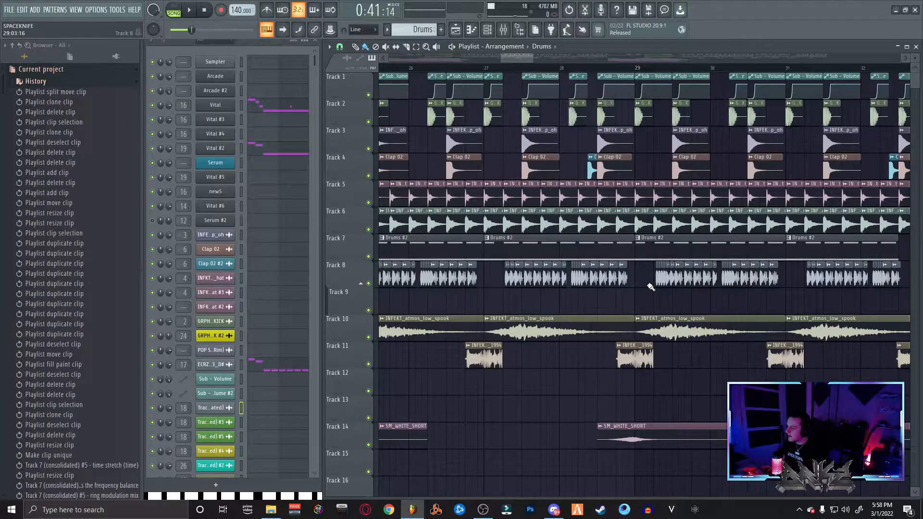
key(space)
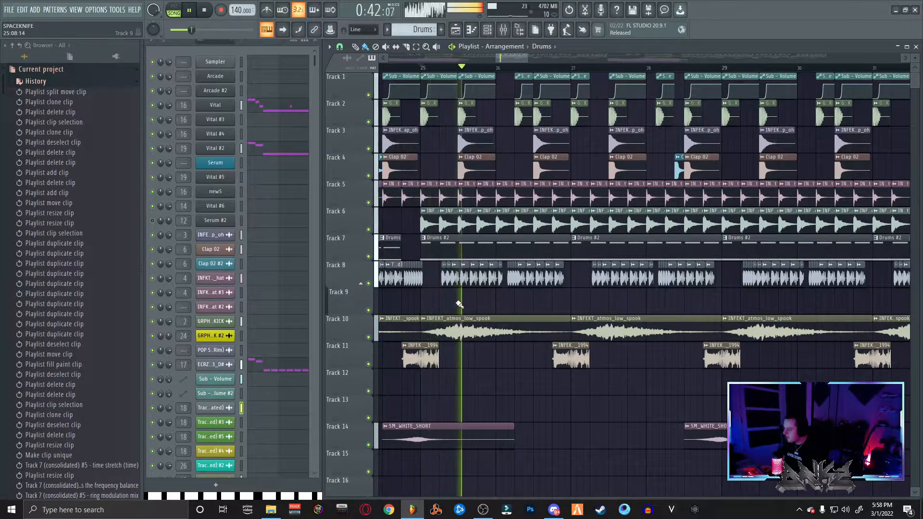
key(space)
click(723, 68)
key(space)
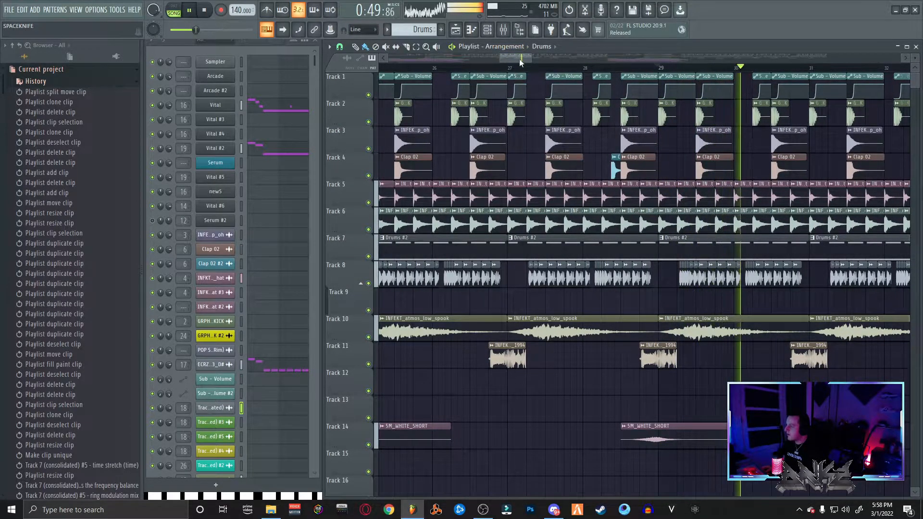
key(space)
Play a short excerpt of the arrangement from bar 33, where the third drop section begins
drag(516, 58, 521, 57)
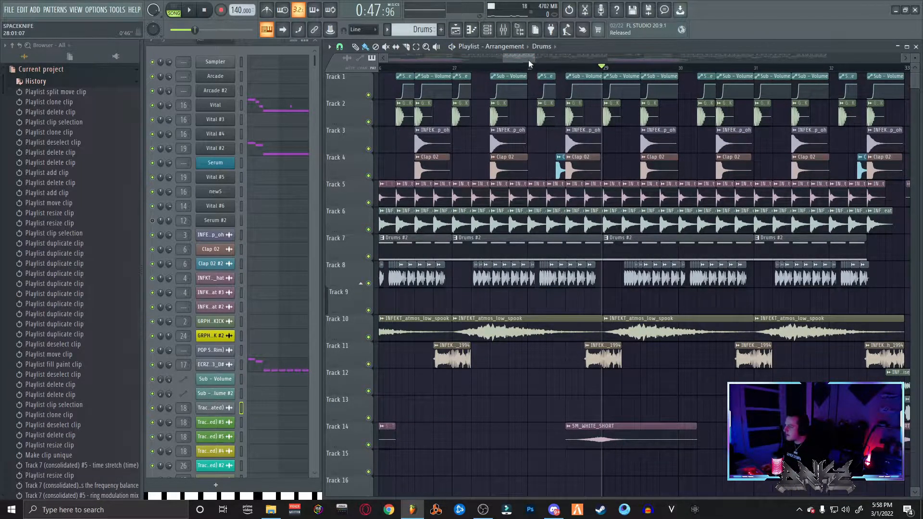
mouse_move(535, 58)
mouse_down()
mouse_move(558, 57)
mouse_move(542, 56)
mouse_up()
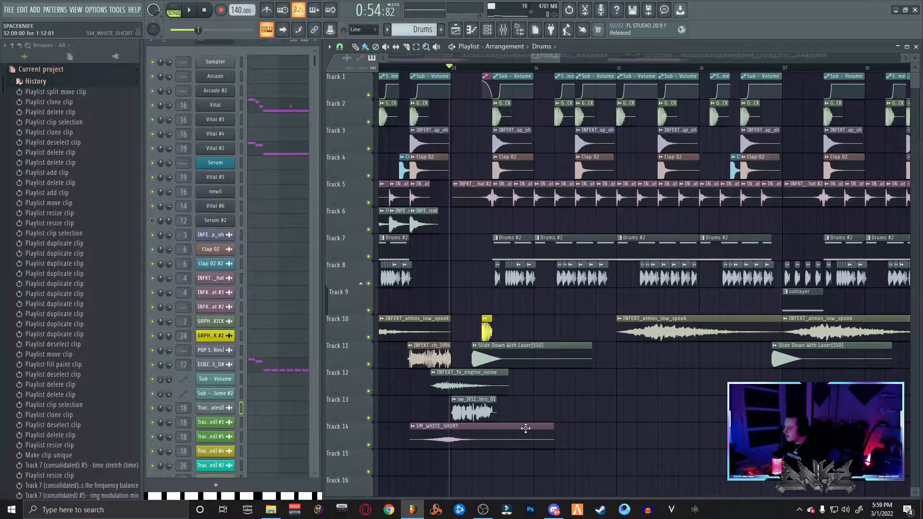
key(space)
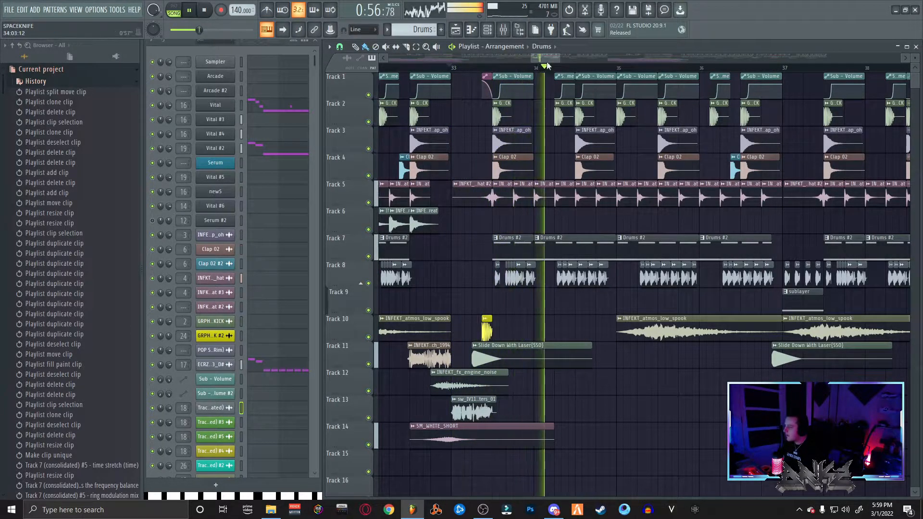
key(space)
Move the playback position to bar 37 and play the opening of that phrase
drag(546, 61, 558, 58)
click(573, 69)
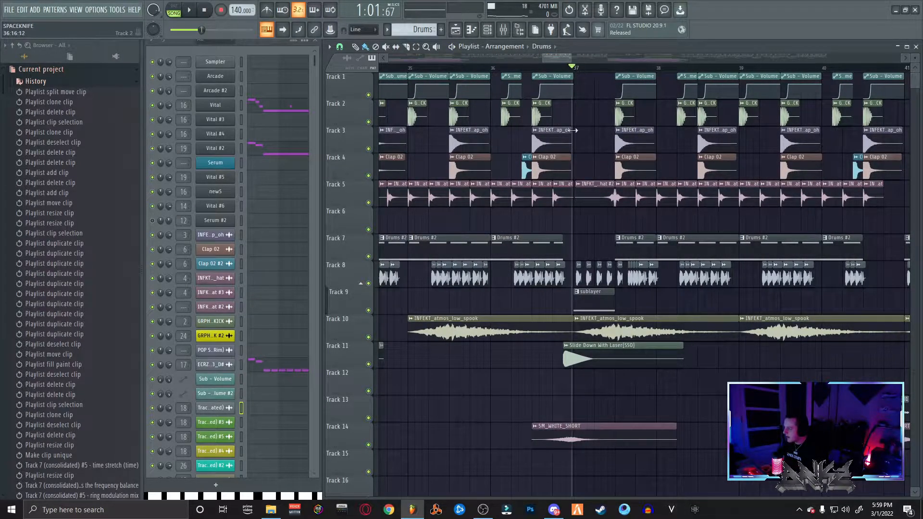
key(space)
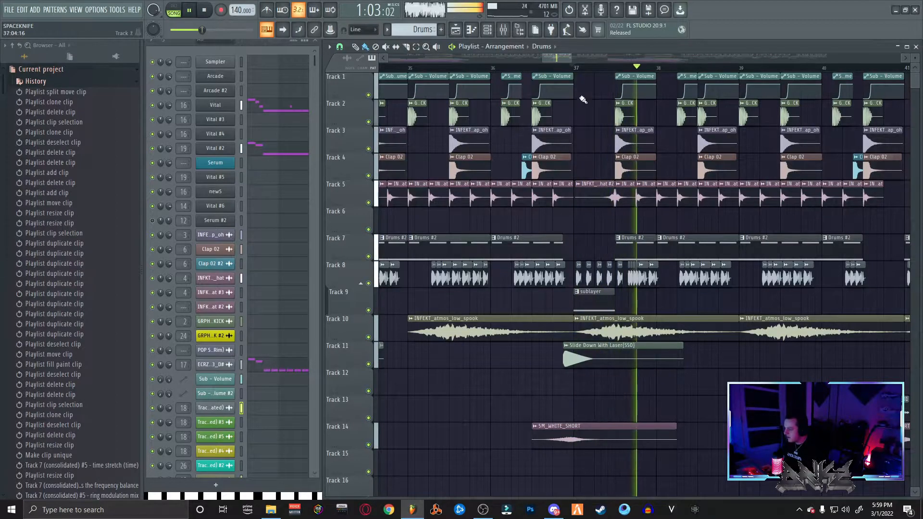
key(space)
Try rearranging the clips so the phrase from bar 33 runs six bars and the sublayer phrase starts at bar 39
mouse_move(572, 57)
mouse_down()
mouse_move(598, 56)
mouse_move(582, 56)
mouse_up()
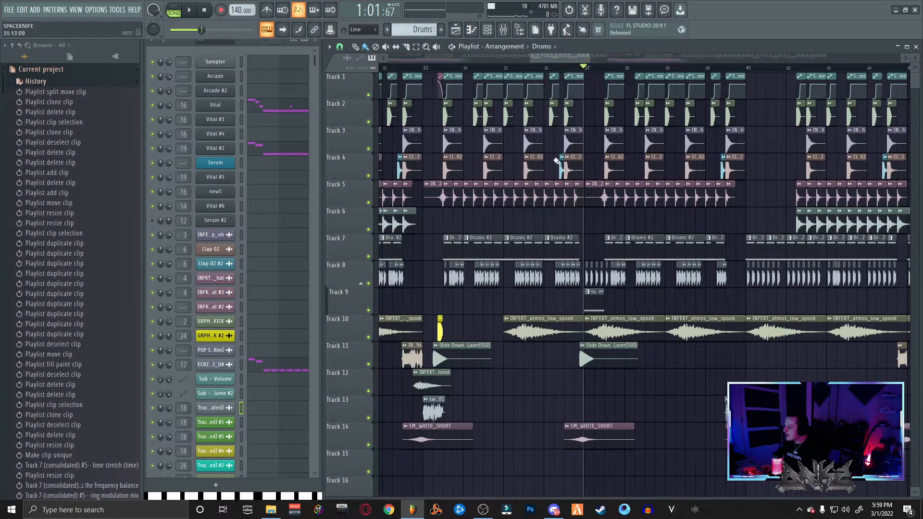
drag(665, 232, 730, 288)
key(Delete)
drag(696, 243, 670, 311)
drag(586, 235, 514, 287)
drag(526, 247, 605, 248)
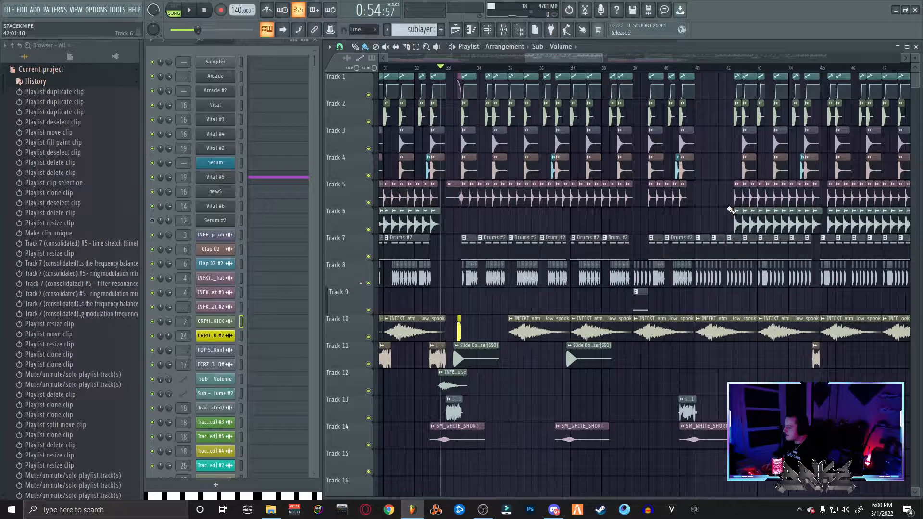
Play the rearranged section from just before bar 33 through the shifted phrase at bar 39
key(space)
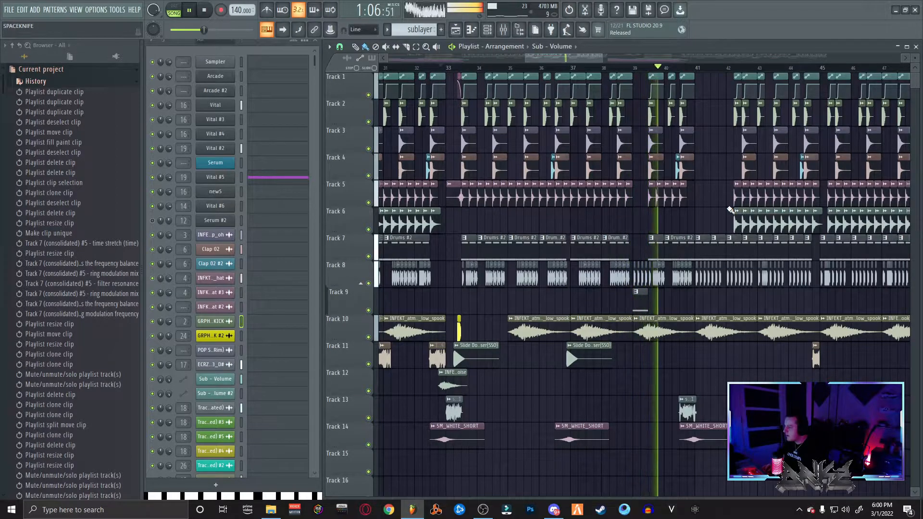
key(space)
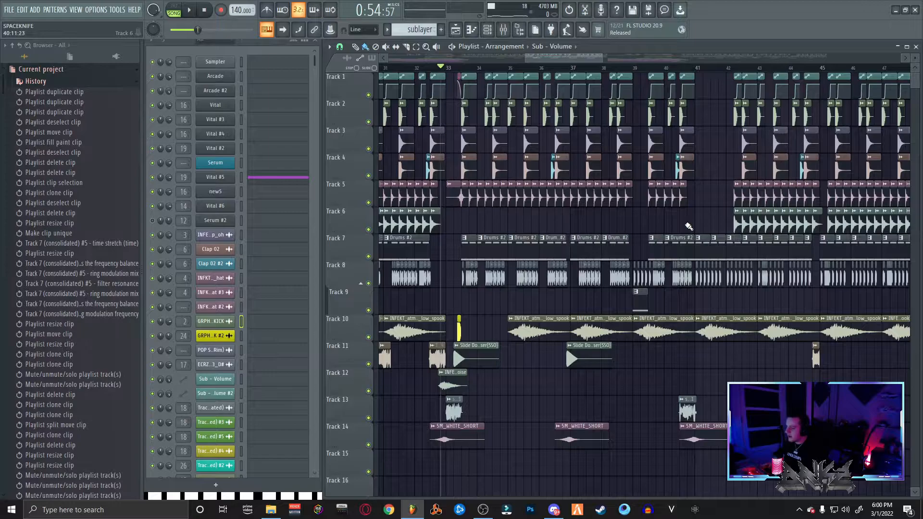
click(686, 224)
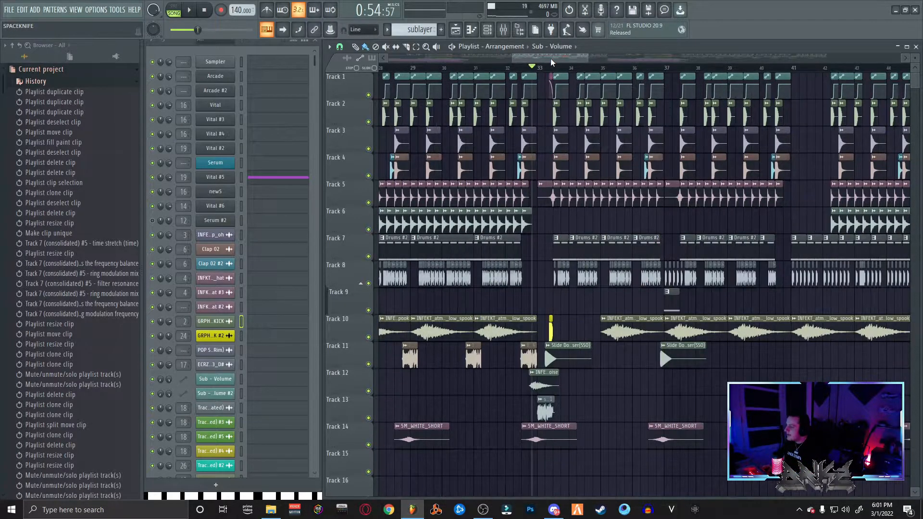
drag(550, 56, 598, 59)
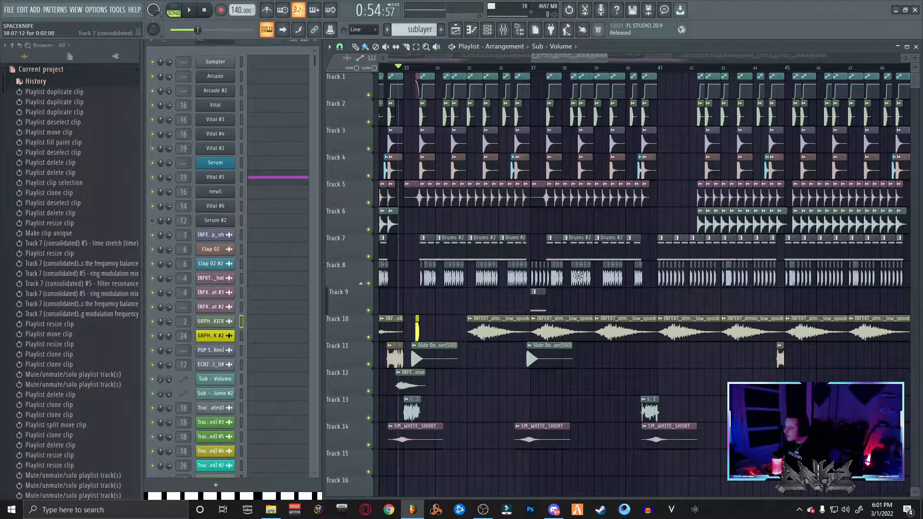
mouse_move(606, 58)
mouse_down()
mouse_move(543, 58)
mouse_move(592, 59)
mouse_up()
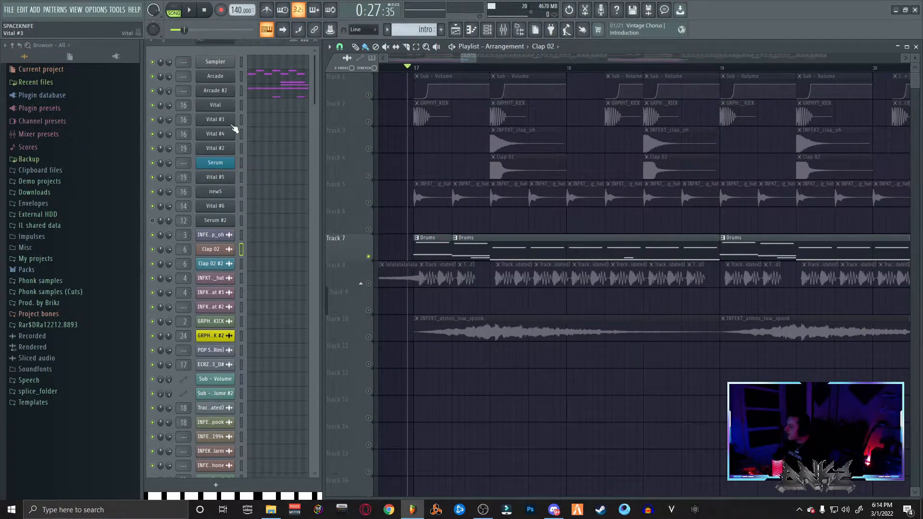
Play the soloed Drums pattern on Track 7 from just before bar 17
key(space)
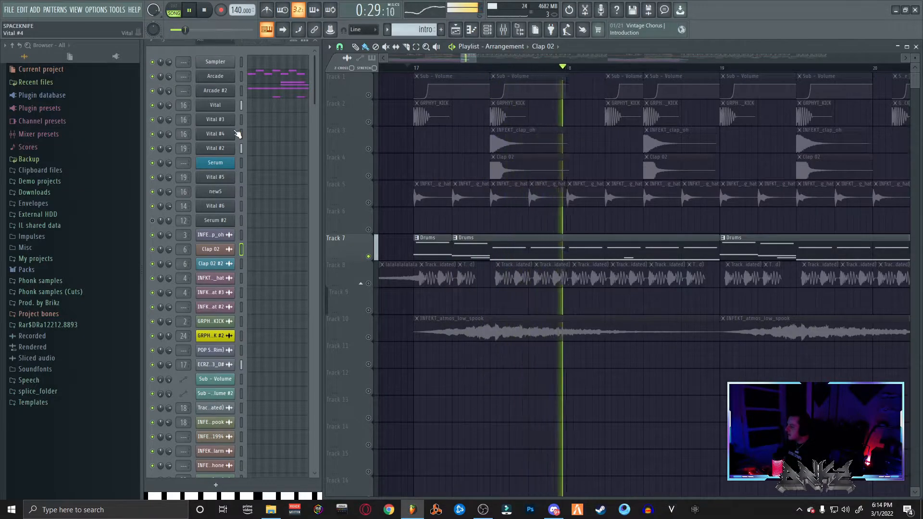
key(space)
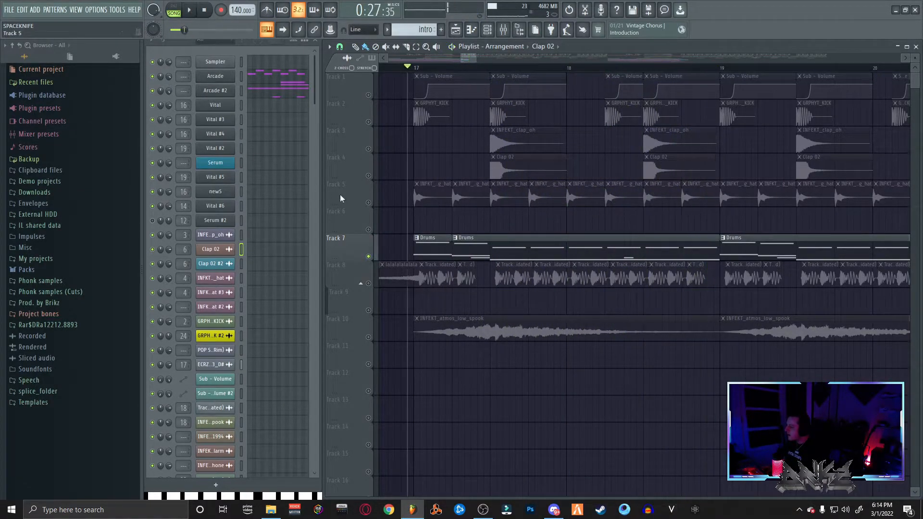
Place a one-beat Drums clip on Track 12 at bar 17 and make it a unique pattern
mouse_move(440, 372)
mouse_down()
mouse_move(427, 386)
mouse_move(433, 373)
mouse_move(424, 373)
mouse_up()
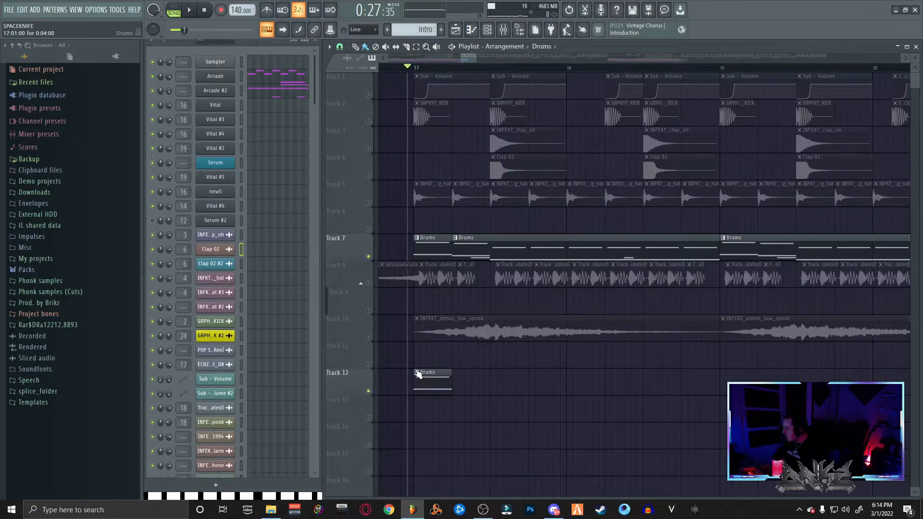
click(417, 372)
click(456, 435)
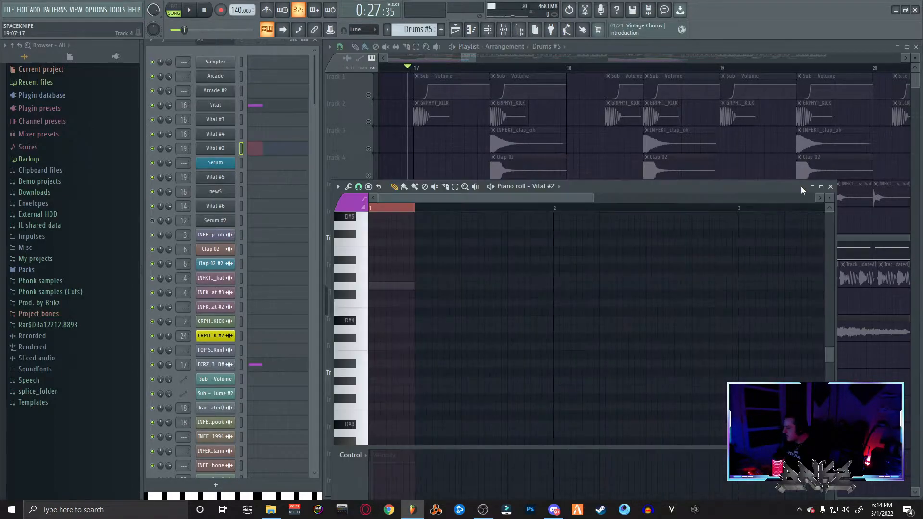
click(829, 190)
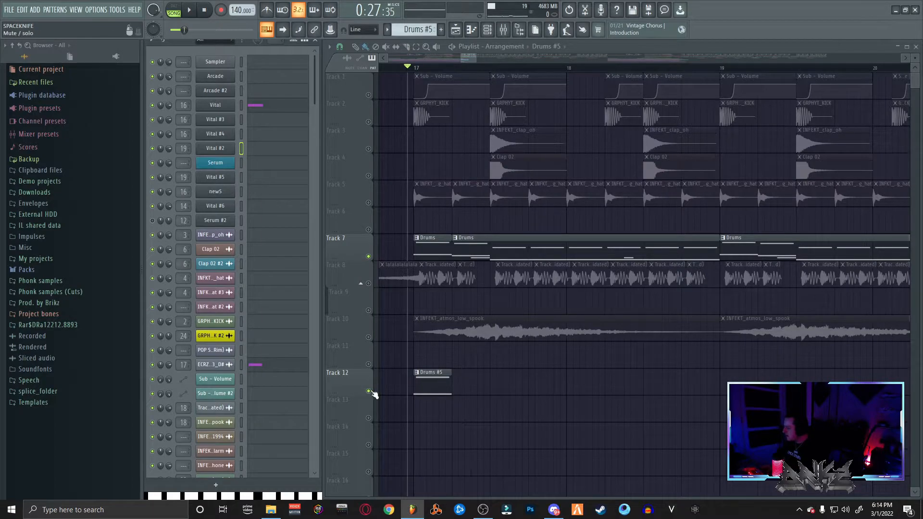
Solo Track 12 and play its short clip at bar 17
right_click(370, 391)
key(space)
key(space)
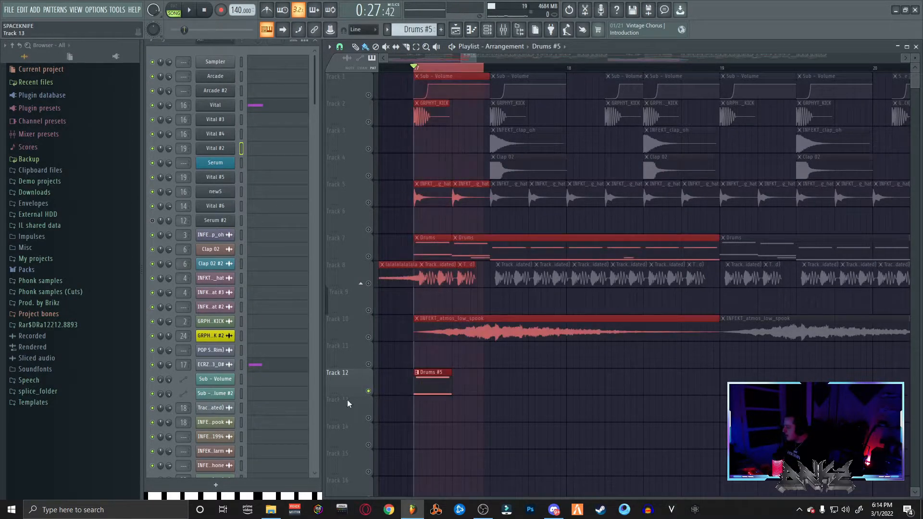
Consolidate Track 12 into an audio clip over the time selection starting at bar 17
right_click(349, 378)
mouse_move(399, 417)
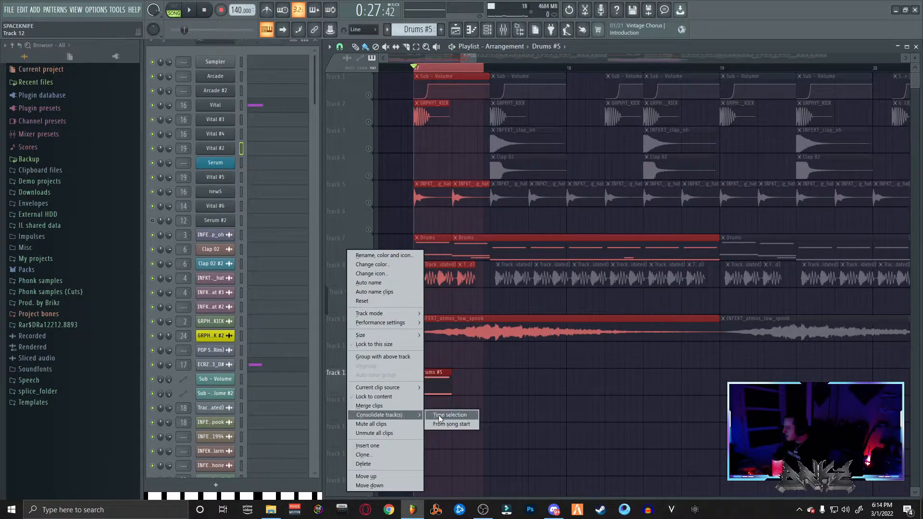
click(460, 416)
click(548, 383)
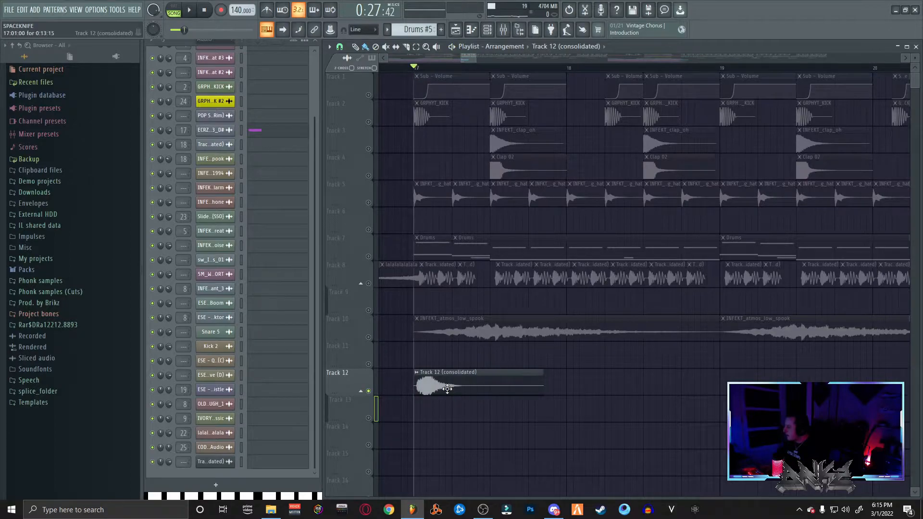
Turn up the ring modulation mix in the precomputed effects of the consolidated Track 12 clip
double_click(427, 385)
click(327, 192)
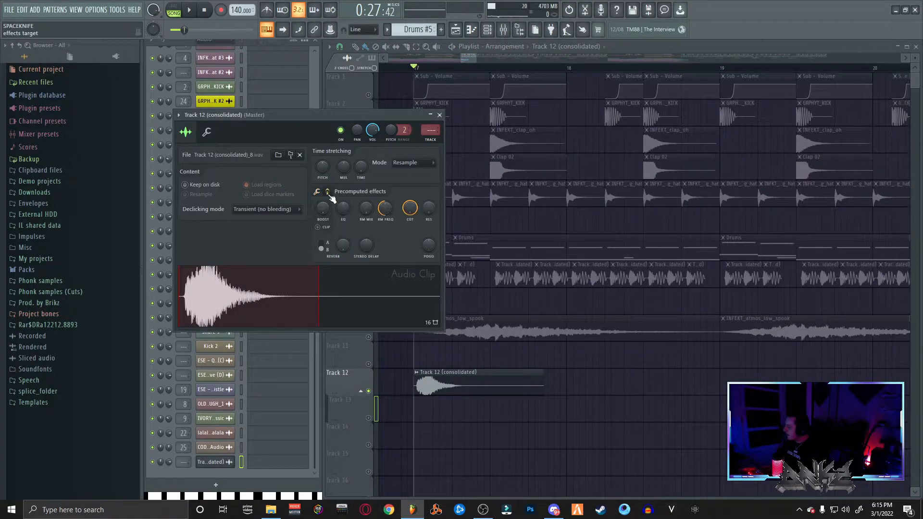
drag(374, 212, 375, 201)
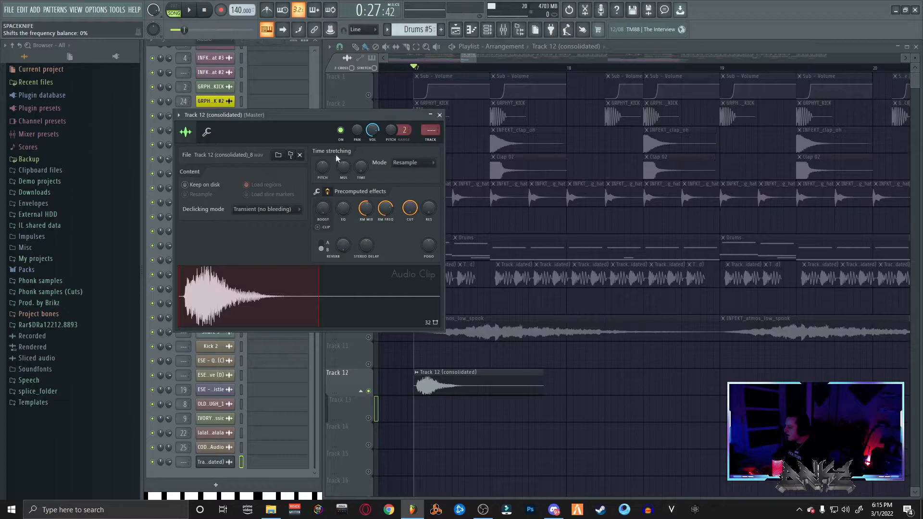
key(Escape)
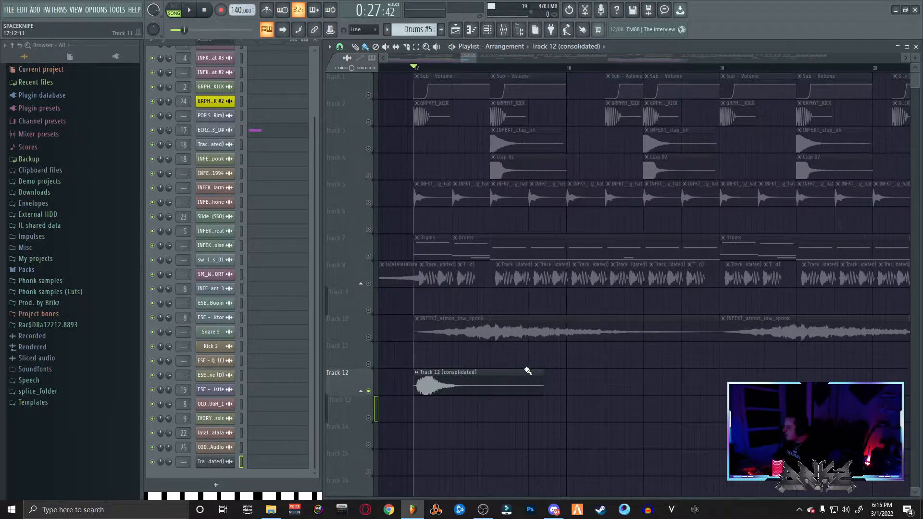
Shorten the end of the consolidated clip on Track 12 and play it
drag(542, 380, 508, 382)
key(space)
key(space)
Delete the consolidated audio clip from Track 12
right_click(500, 388)
right_click(473, 383)
right_click(441, 387)
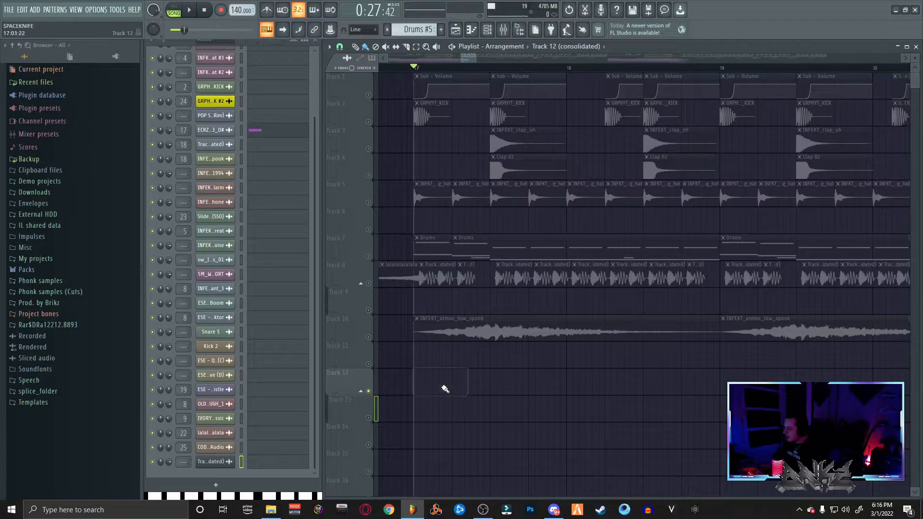
Place a copy of the Track 7 (consolidated) clip on Track 11 at bar 17 and audition it soloed
click(374, 285)
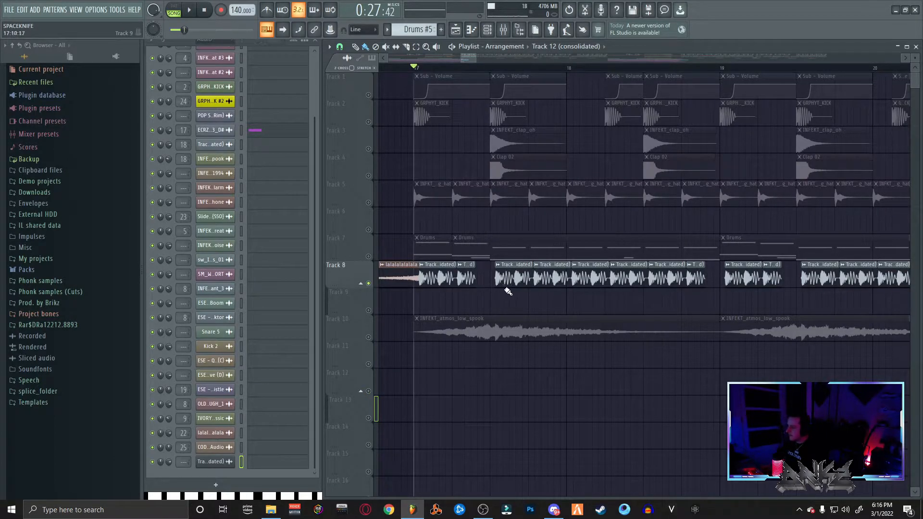
drag(437, 413, 438, 347)
click(374, 364)
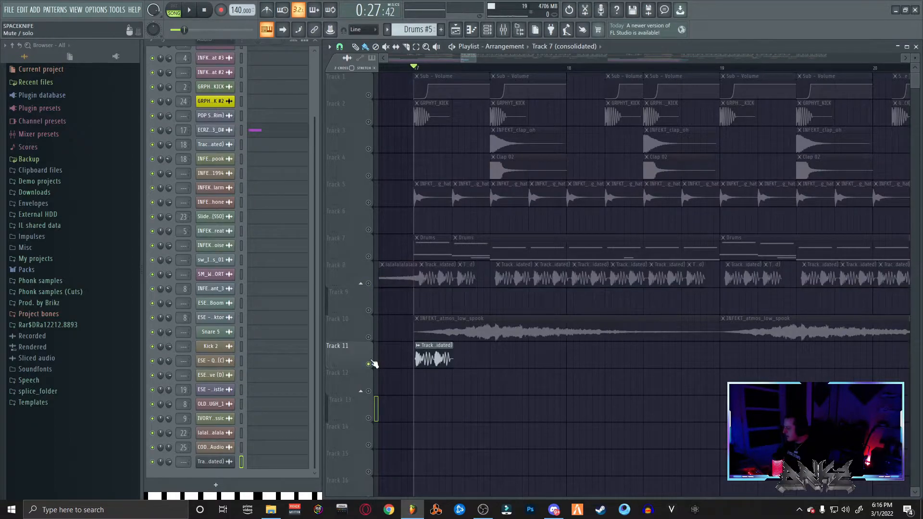
key(space)
key(space)
key(space)
key(space)
Turn off the solo on Track 11 and delete its copied clip
right_click(372, 363)
right_click(441, 357)
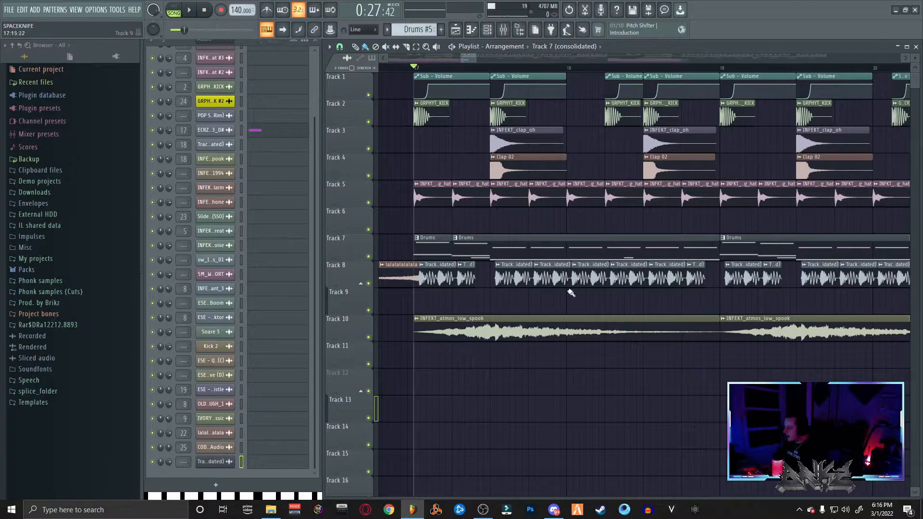
Solo Track 7 and play its Drums pattern from bar 17
right_click(369, 256)
key(space)
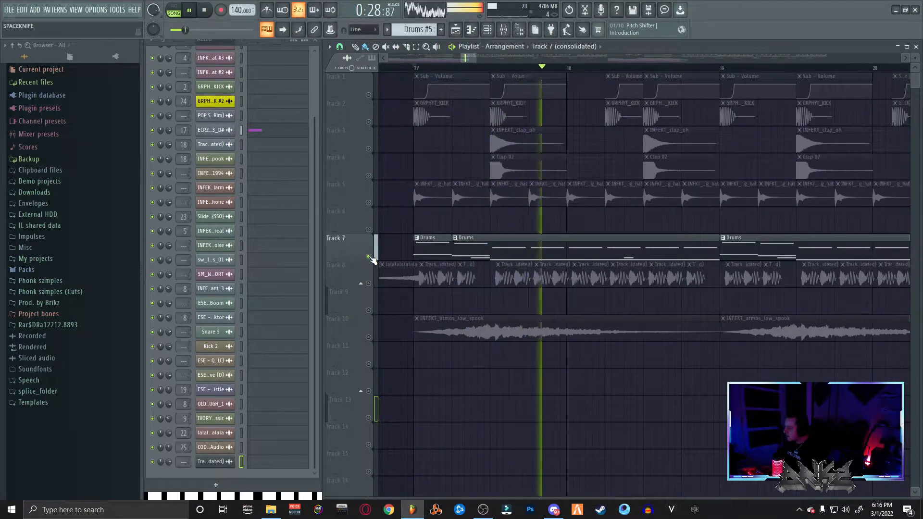
key(space)
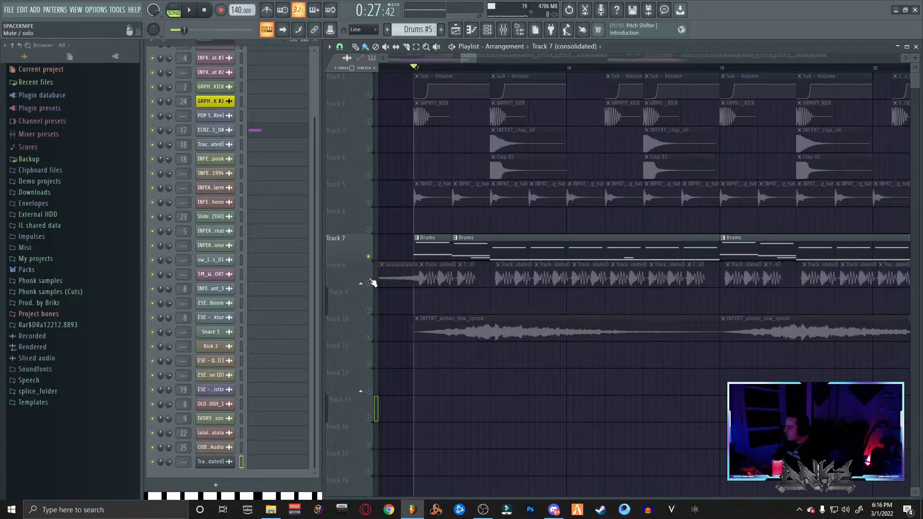
Unmute Track 8 and play it together with Track 7 from bar 17
click(369, 283)
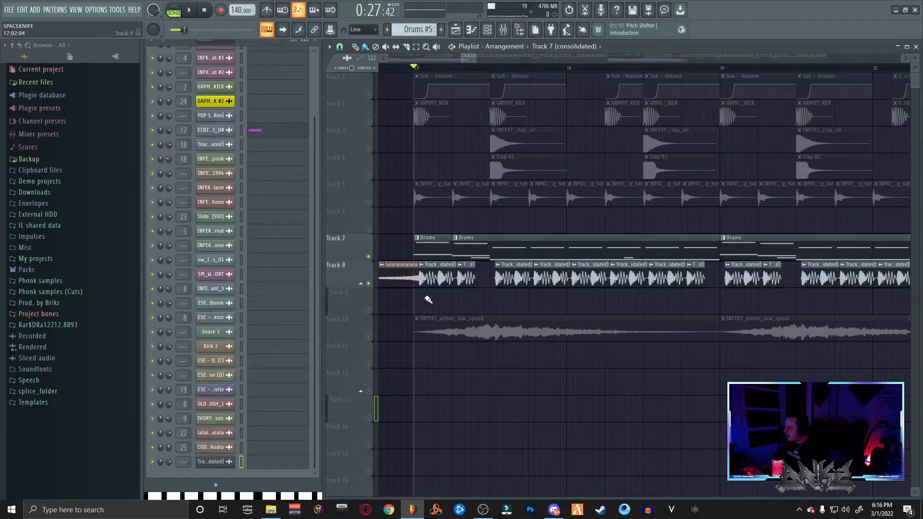
key(space)
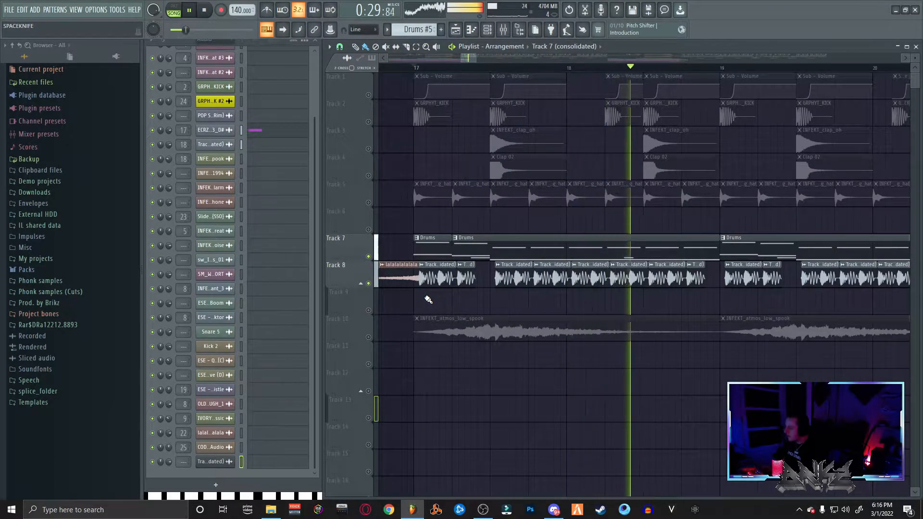
key(space)
Play Tracks 7 and 8 from bar 24 to hear the chopped clips leading into bar 25
mouse_move(493, 59)
mouse_down()
mouse_move(519, 59)
mouse_move(500, 59)
mouse_up()
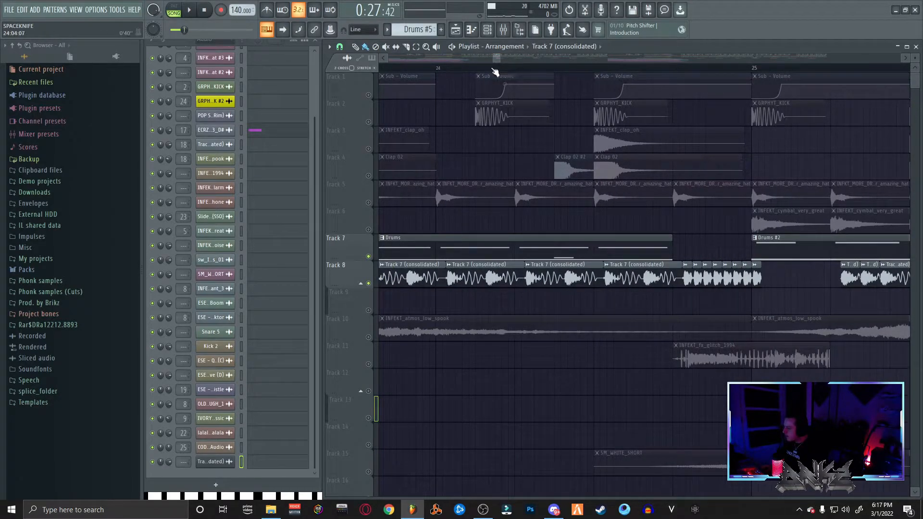
key(space)
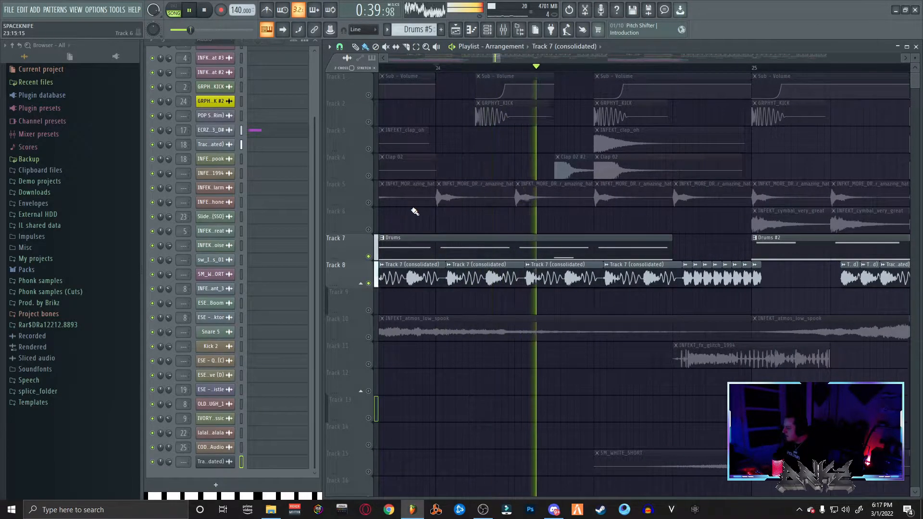
key(space)
Try a small slice of the Track 7 (consolidated) clip on Track 9 below the chopped clips, then remove it
click(689, 305)
drag(757, 310, 686, 312)
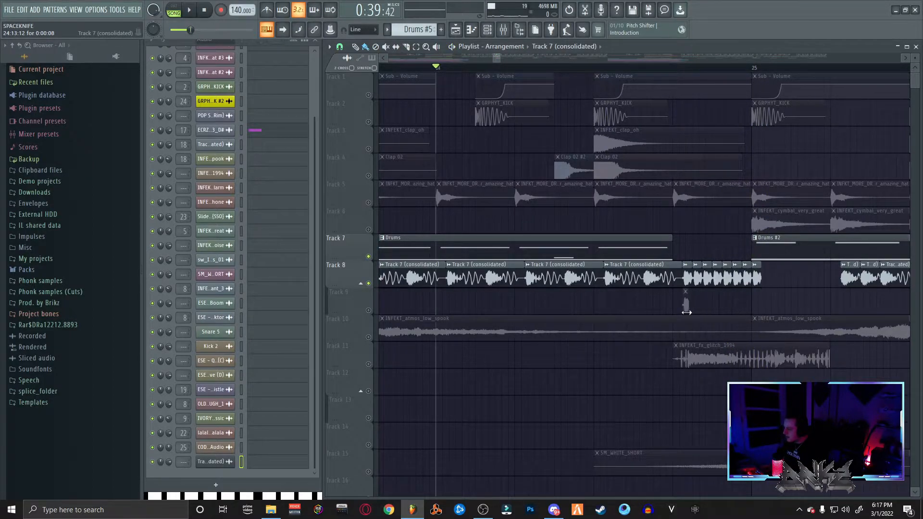
right_click(705, 311)
right_click(688, 305)
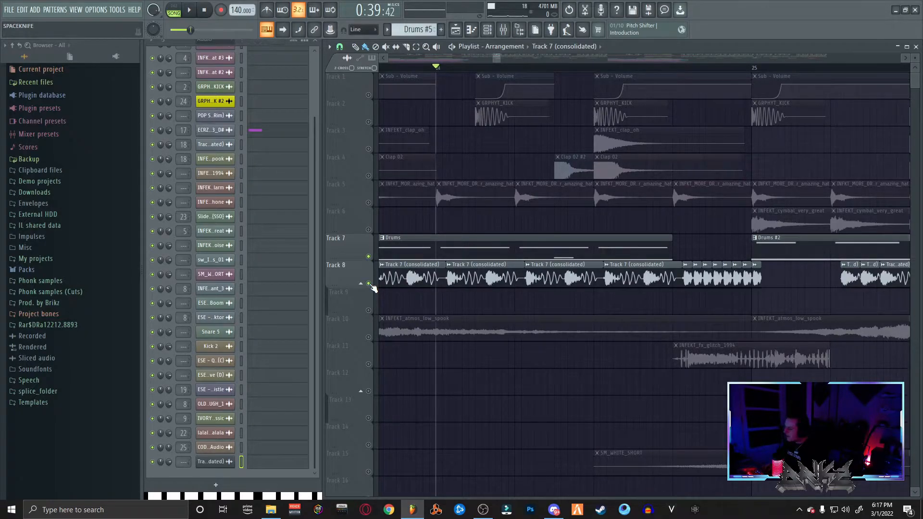
Play Tracks 7 and 8 leading into bar 25, and play the same passage from bar 24 with all tracks on
key(space)
key(space)
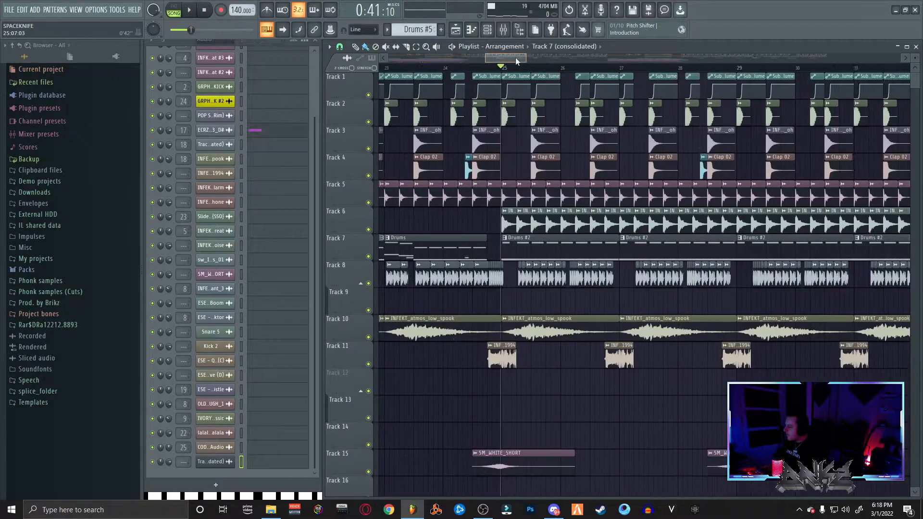
drag(515, 59, 523, 59)
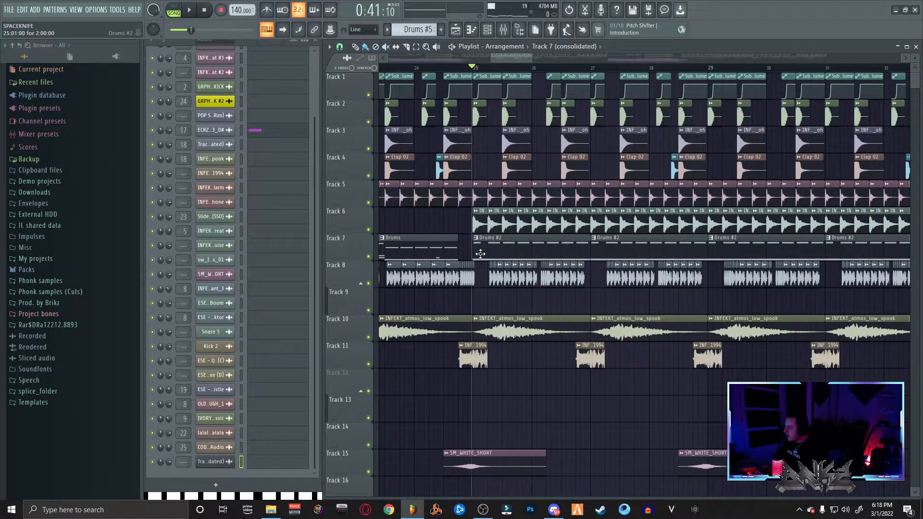
drag(491, 54, 473, 54)
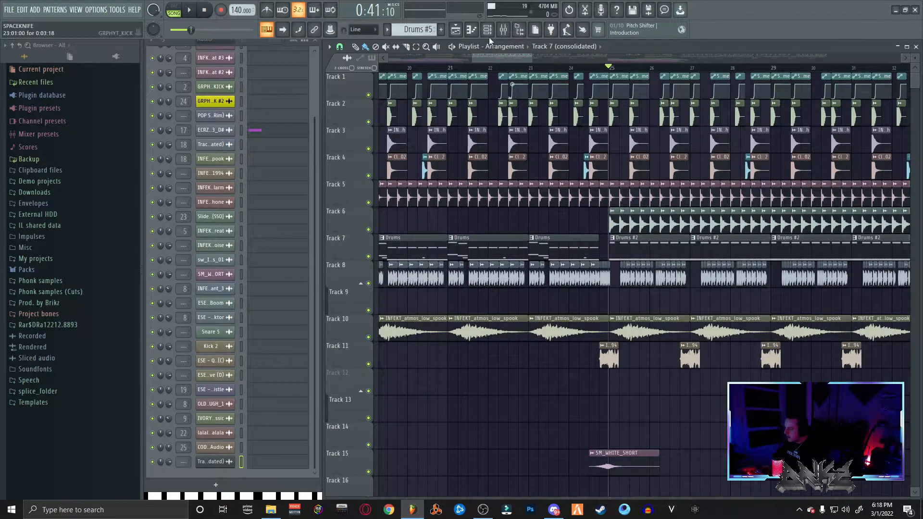
drag(474, 55, 508, 56)
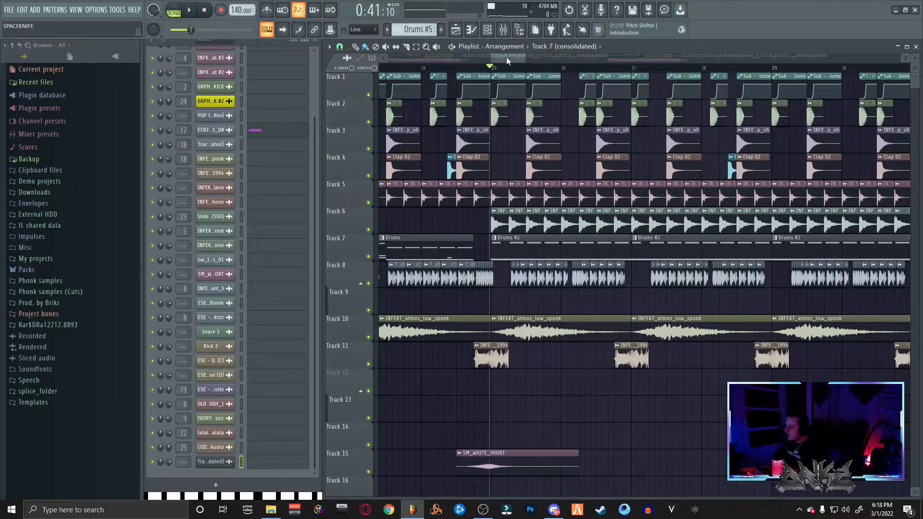
click(425, 68)
key(space)
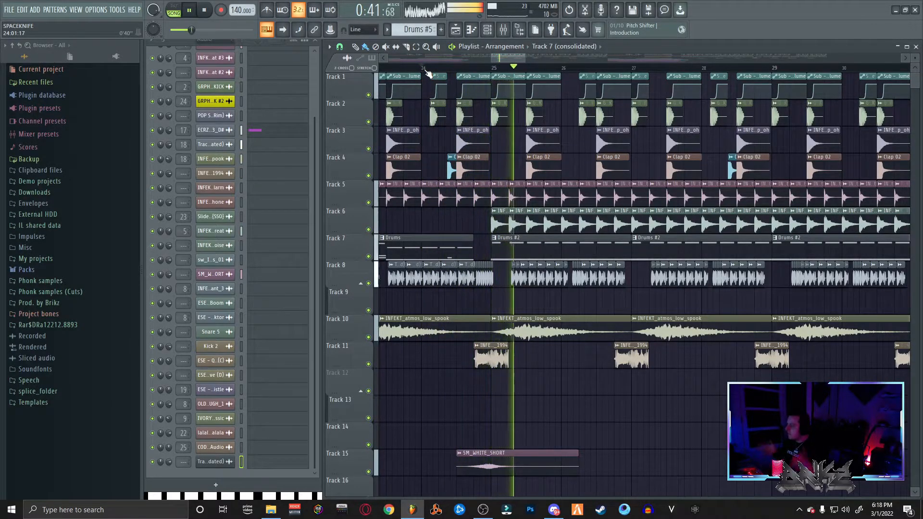
key(space)
Play all tracks from bar 25 to hear the section with the added cymbals and the Drums #2 pattern
scroll(498, 58, up, 5)
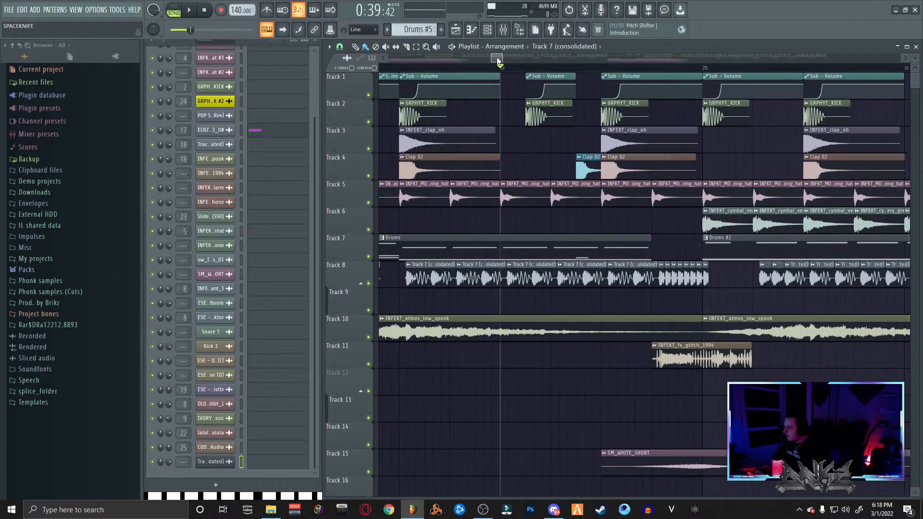
drag(498, 60, 503, 60)
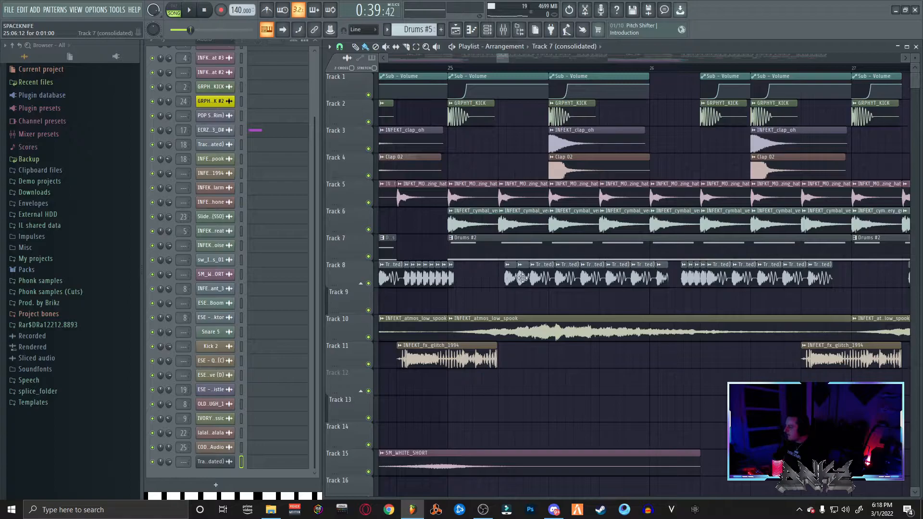
click(447, 67)
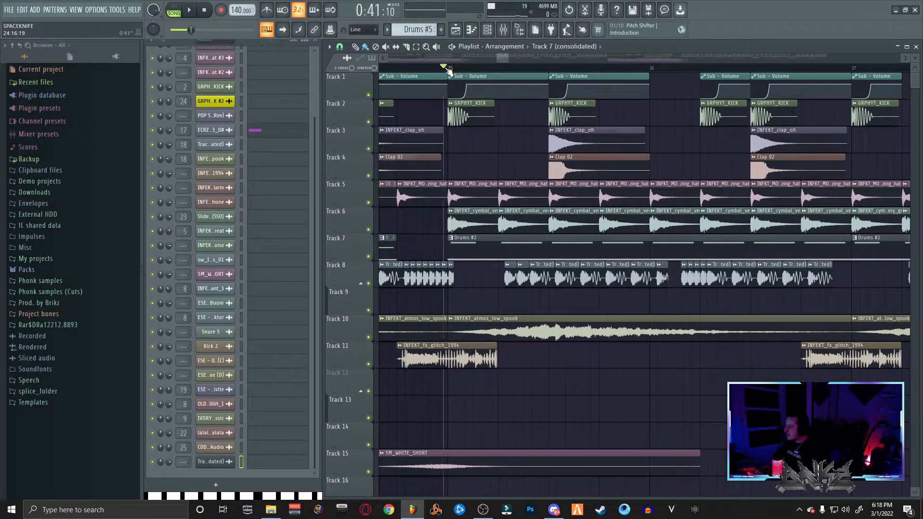
key(space)
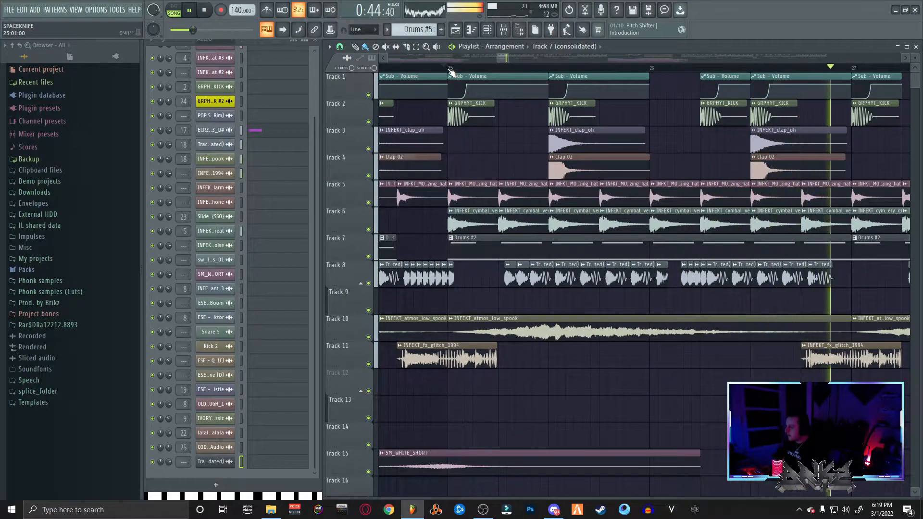
key(space)
Try removing the first short chopped clips on Track 8 in bar 25, comparing playback without and with them
scroll(549, 293, up, 1)
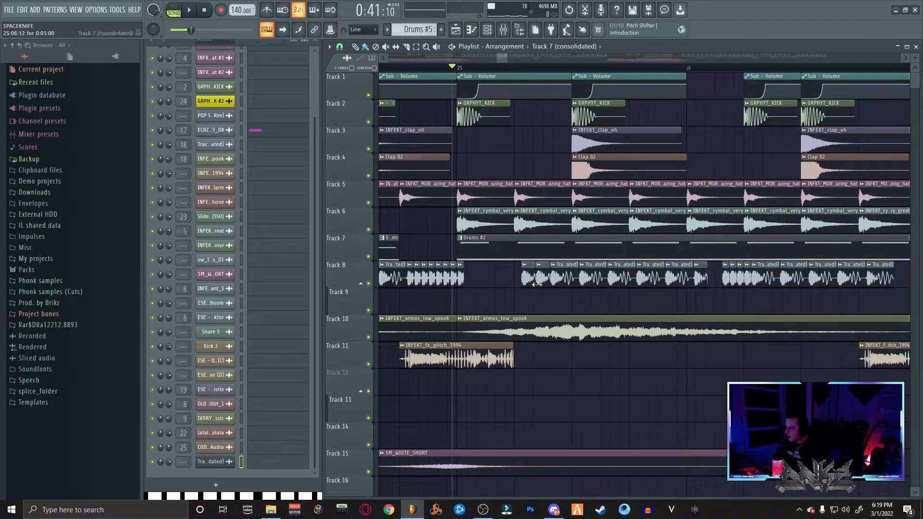
right_click(543, 287)
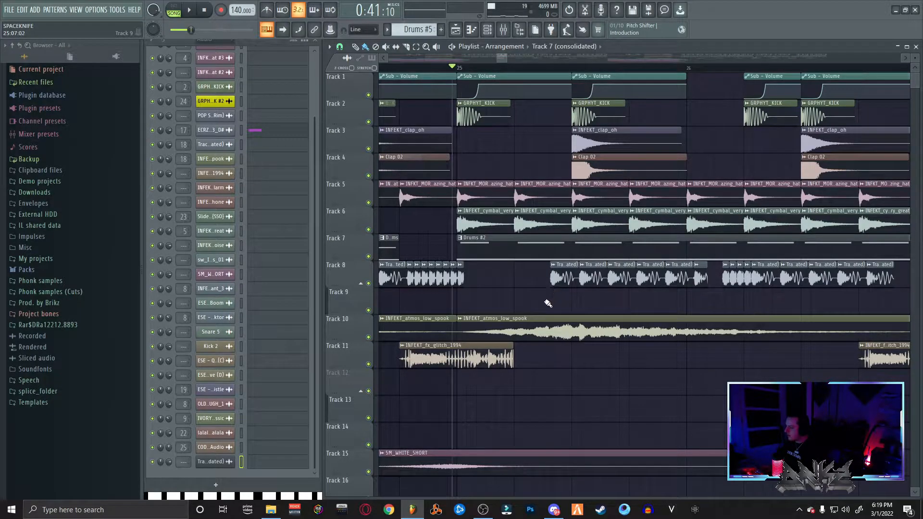
key(space)
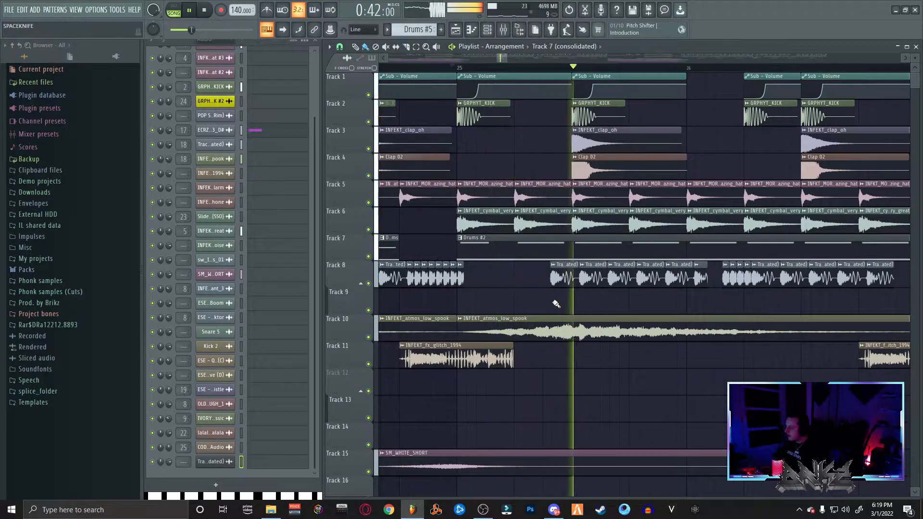
key(space)
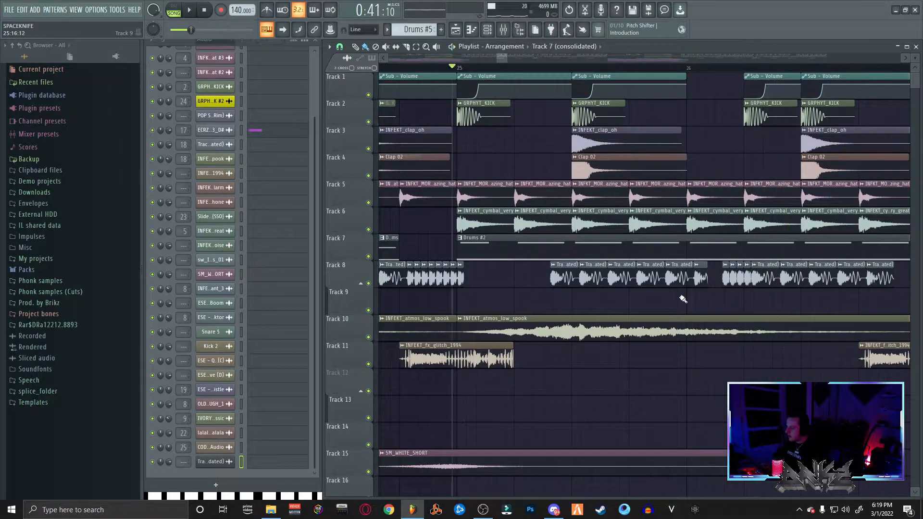
key(ctrl+z)
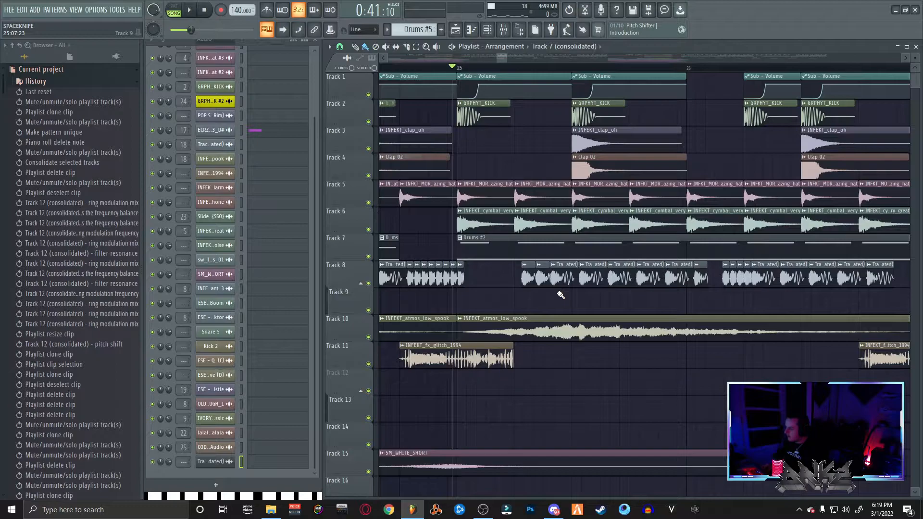
key(space)
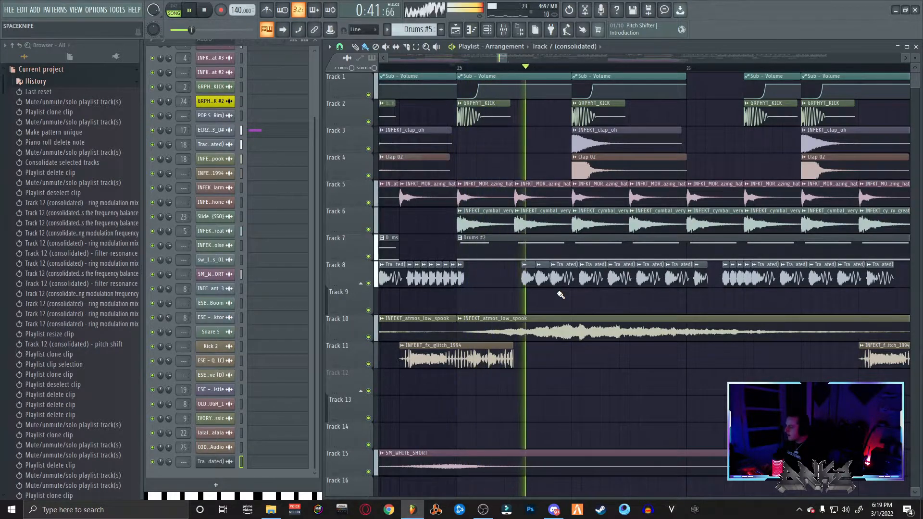
key(space)
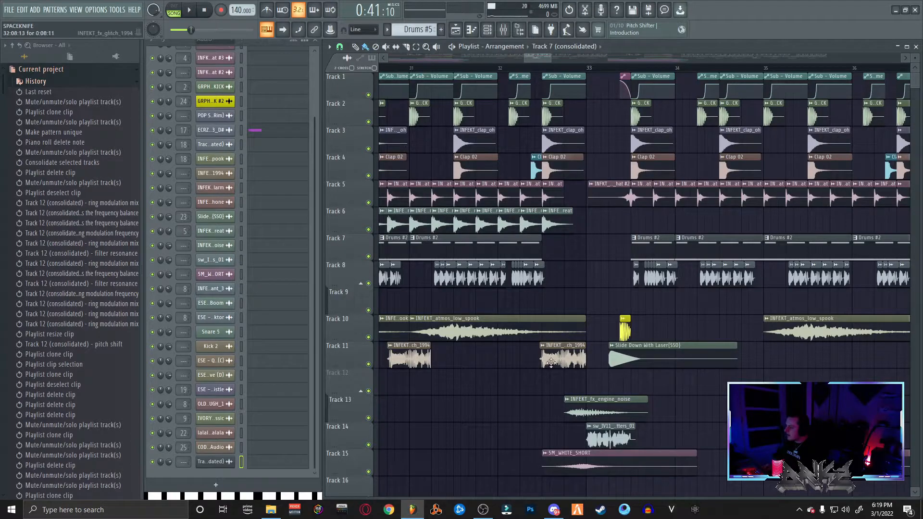
Play from bar 31 through the break at bar 33 to hear the fill effects leading into the next section
click(406, 68)
key(space)
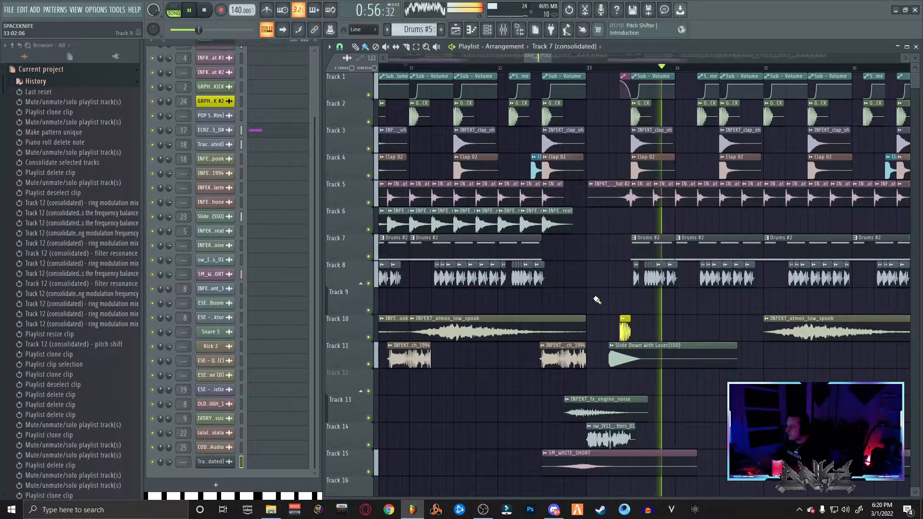
key(space)
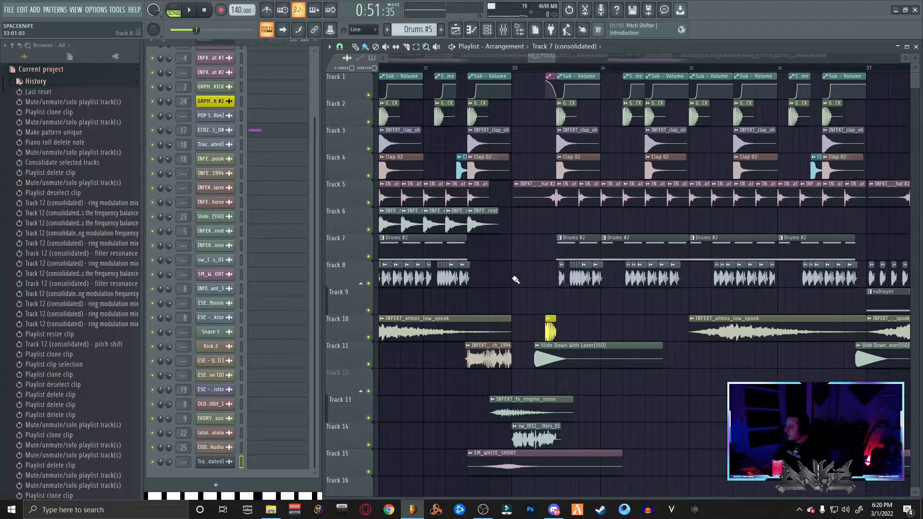
Examine the arrangement from bar 33 to bar 41 and play from bar 33 into the sublayer variation at bar 37
drag(545, 59, 546, 56)
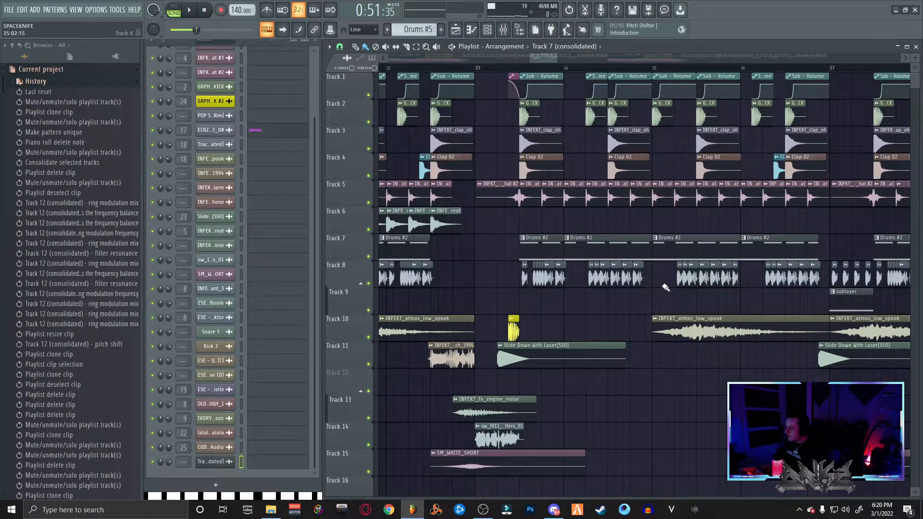
drag(558, 57, 551, 58)
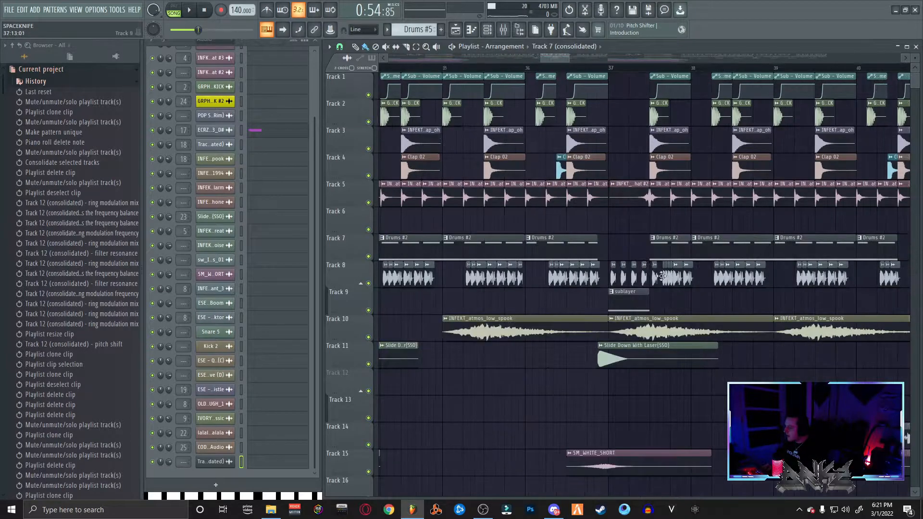
mouse_move(557, 60)
mouse_down()
mouse_move(542, 59)
mouse_move(561, 57)
mouse_up()
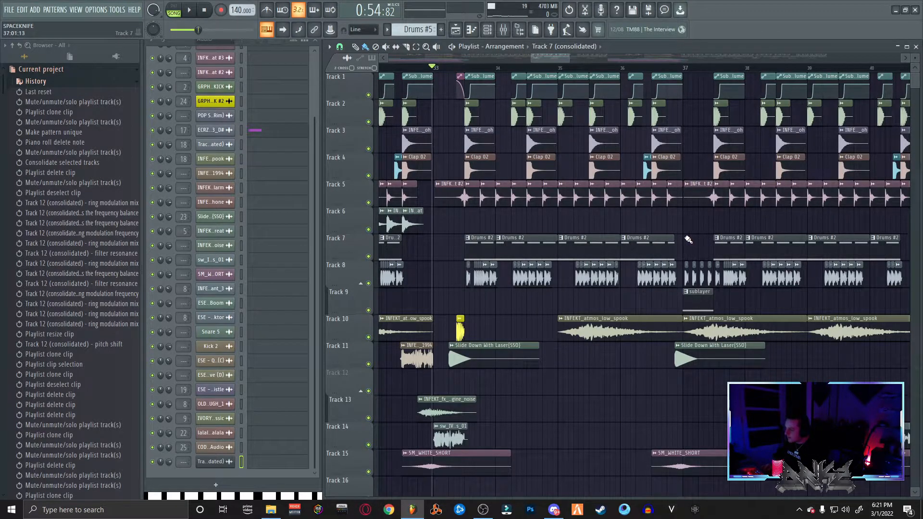
key(space)
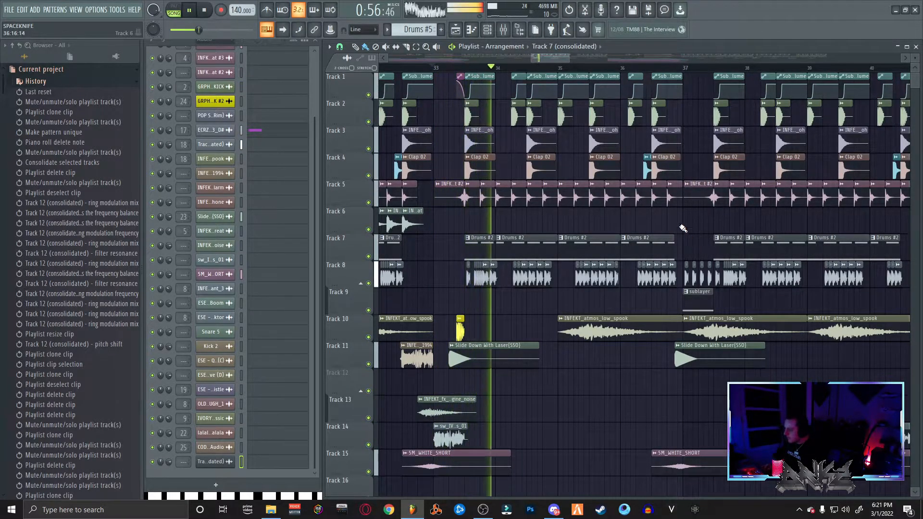
drag(555, 58, 567, 58)
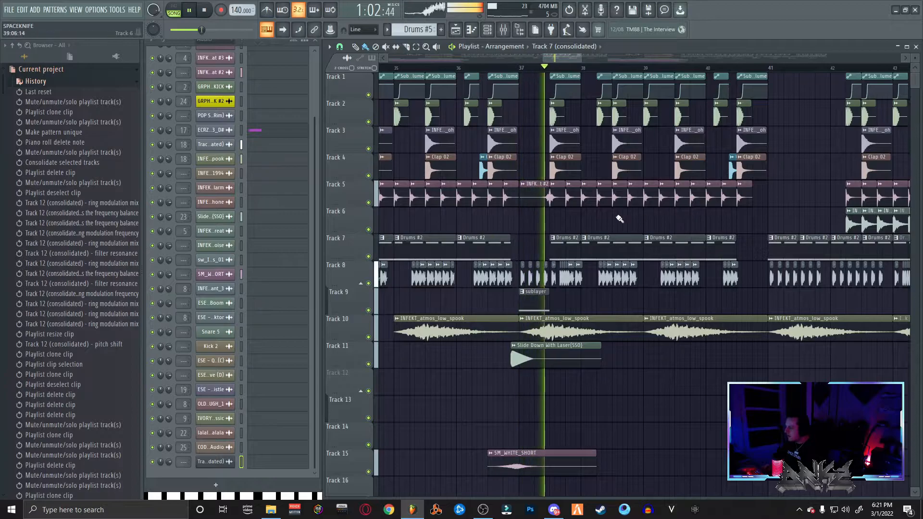
key(space)
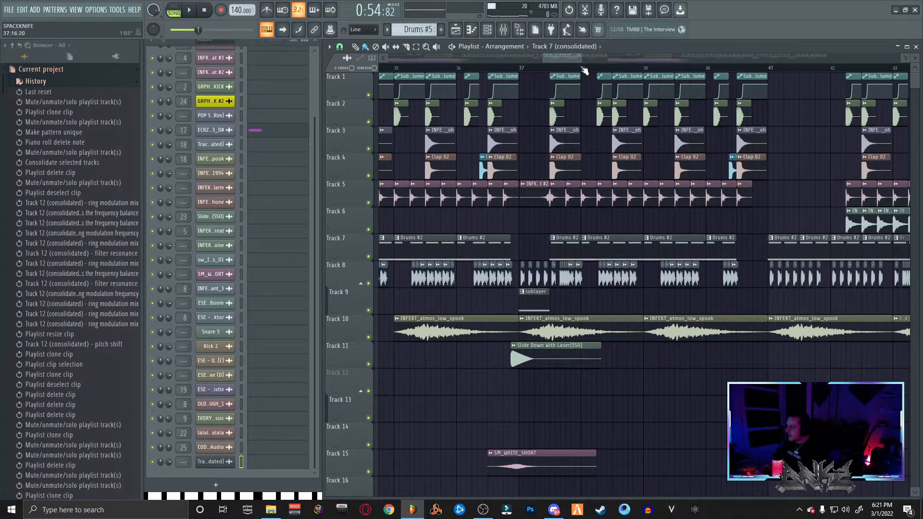
Play from just before bar 41 to hear the new section where the drums drop out and return in bar 42
drag(581, 60, 581, 60)
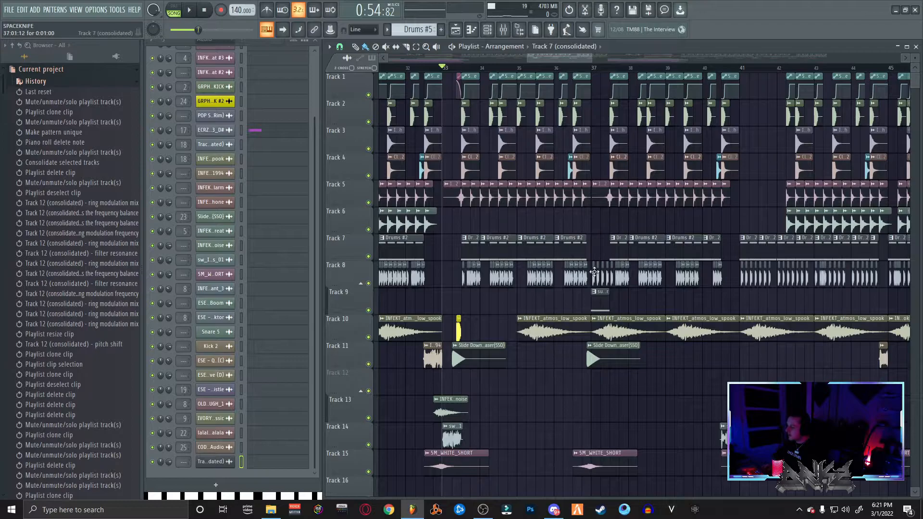
scroll(596, 259, right, 4)
click(504, 68)
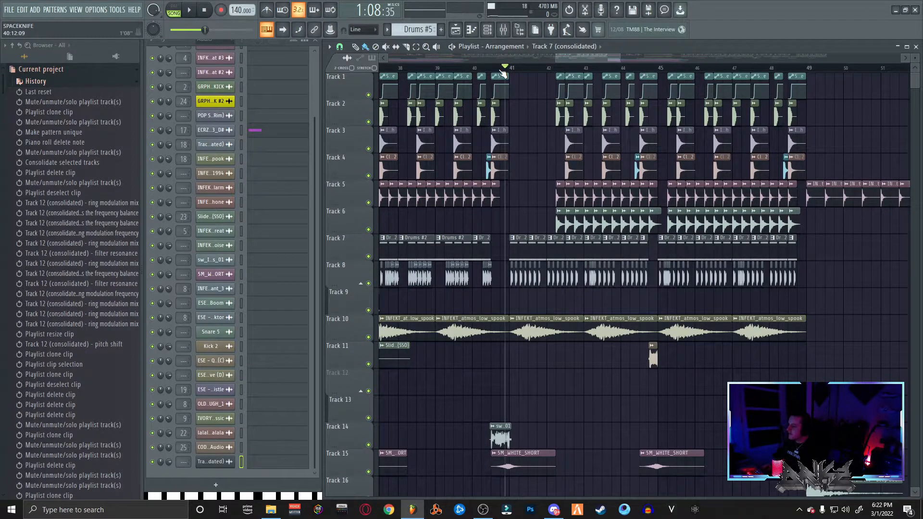
drag(616, 59, 589, 58)
key(space)
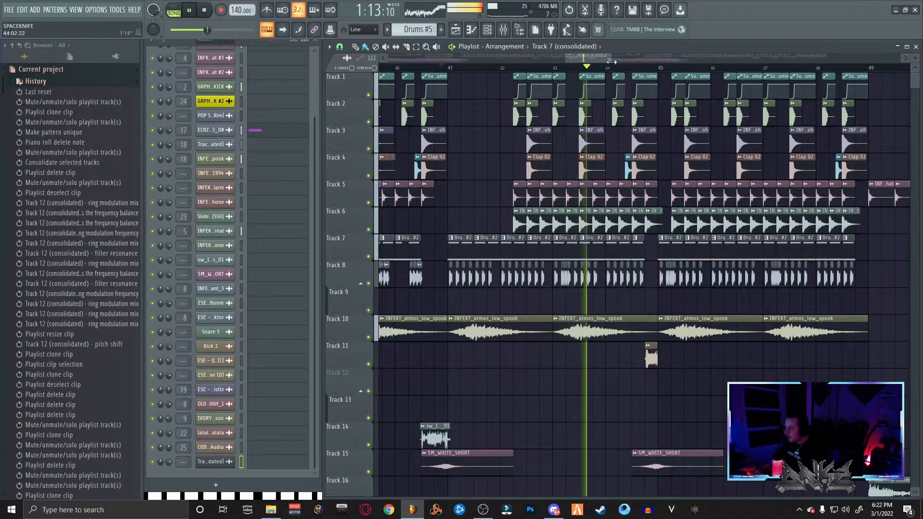
drag(611, 61, 588, 60)
key(space)
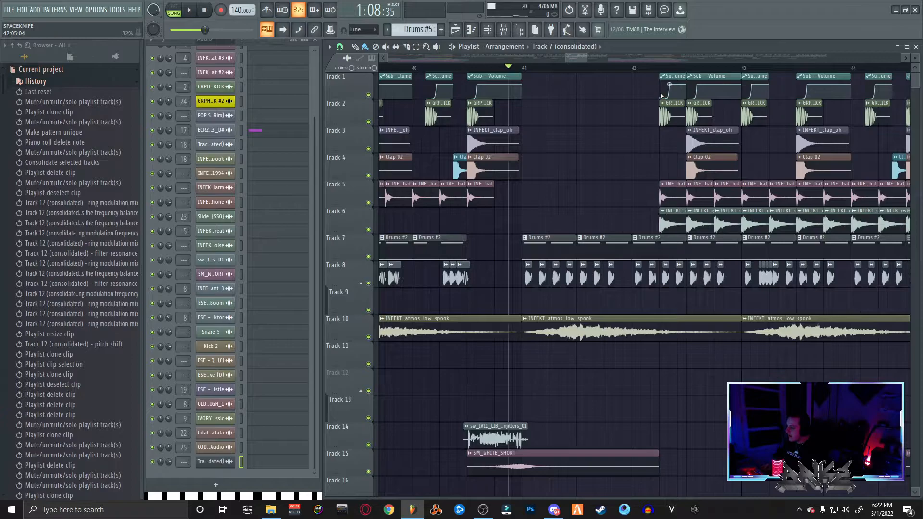
Try bringing the kick, Sub - Volume, hat and cymbal clips in one beat earlier, at bar 42, and play the result
drag(653, 100, 677, 228)
drag(672, 195, 644, 192)
right_click(669, 115)
right_click(669, 90)
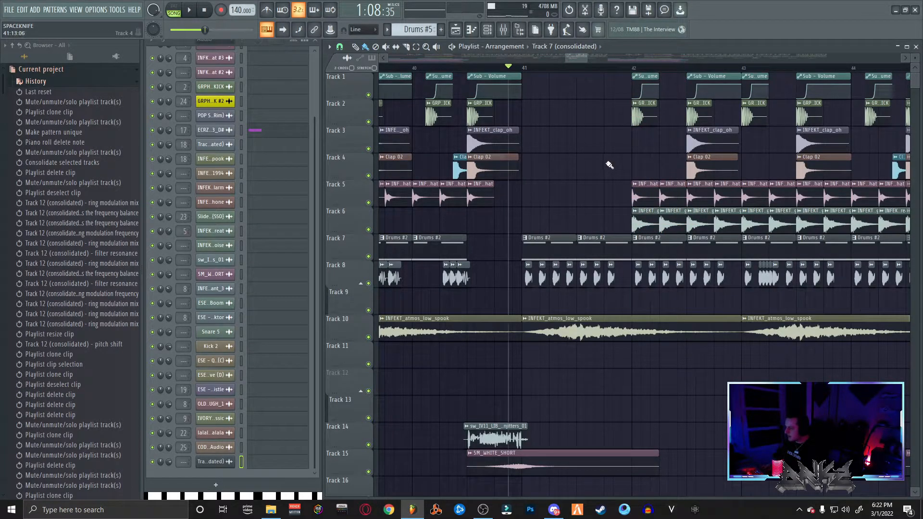
key(space)
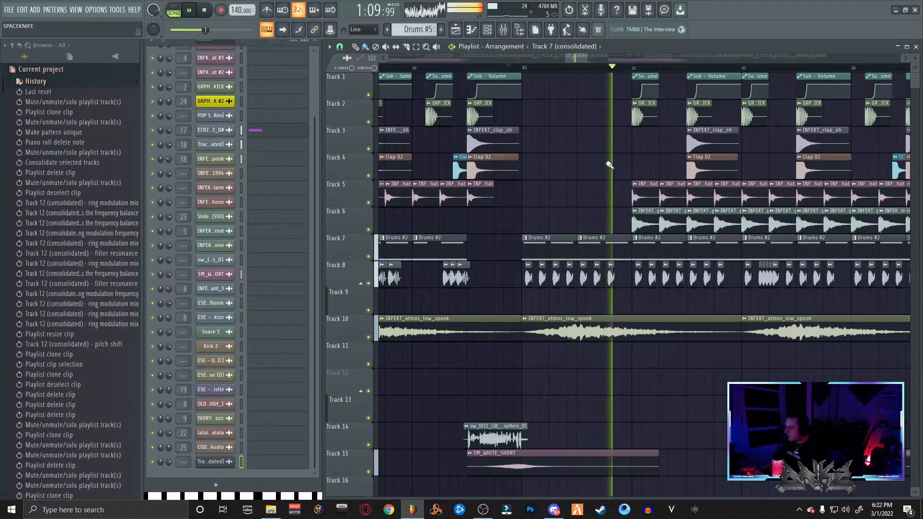
key(space)
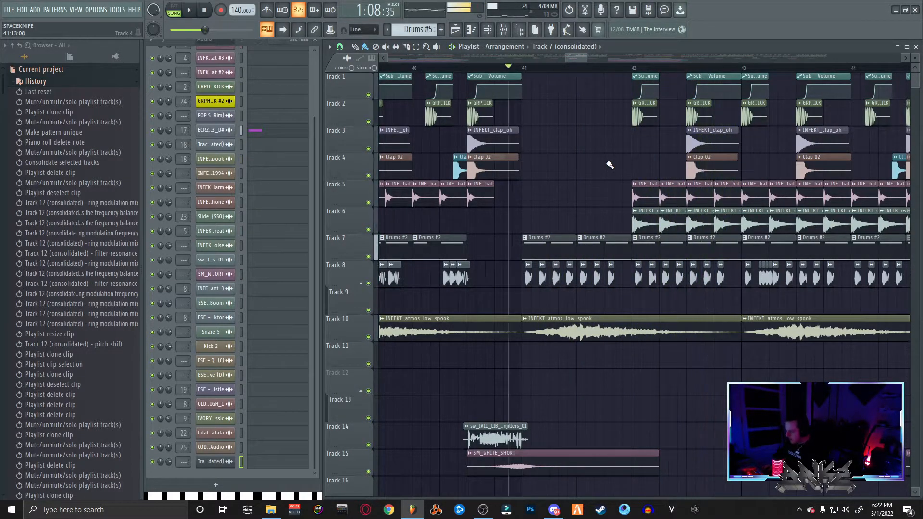
Return the opening kick, Sub - Volume, hat and cymbal clips to one beat after bar 42 and play the passage again
drag(661, 101, 650, 221)
drag(679, 85, 650, 89)
drag(641, 117, 666, 118)
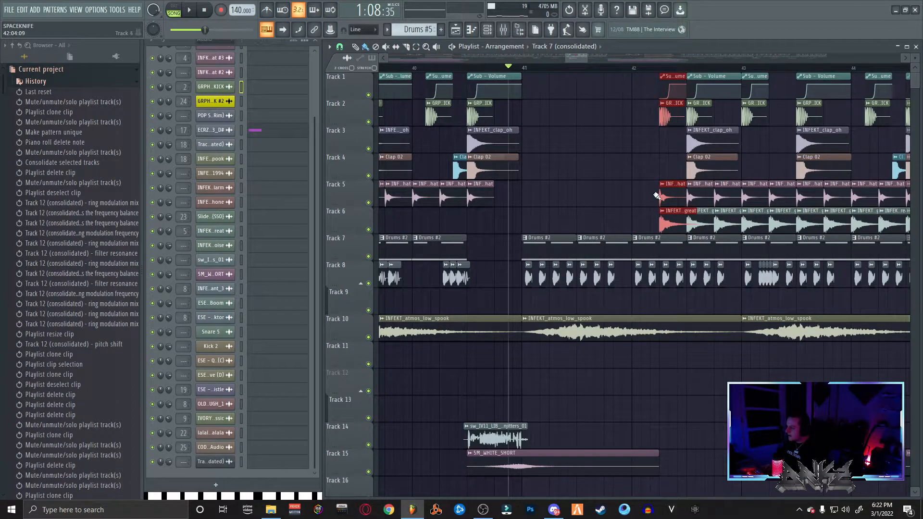
key(space)
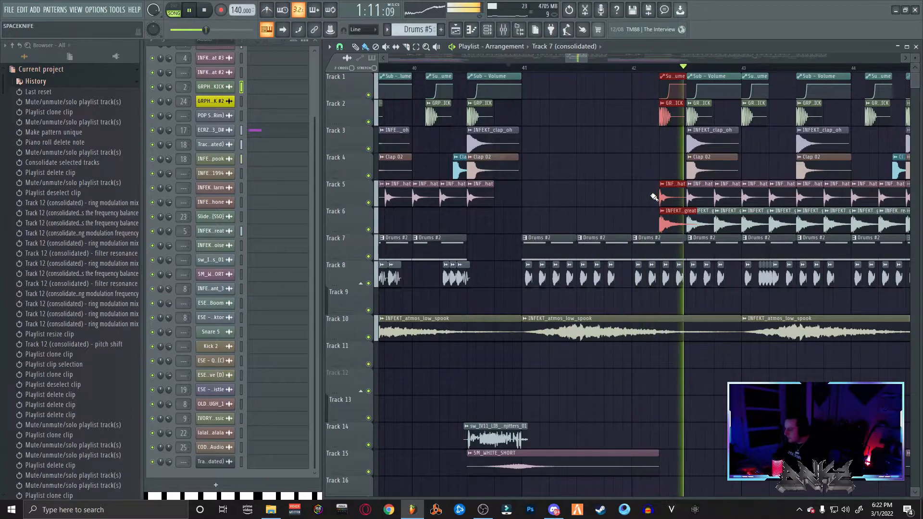
drag(588, 58, 447, 57)
key(space)
Move the GRPHYT_KICK and Sub - Volume clips one beat earlier, onto the start of bar 18
drag(617, 58, 473, 59)
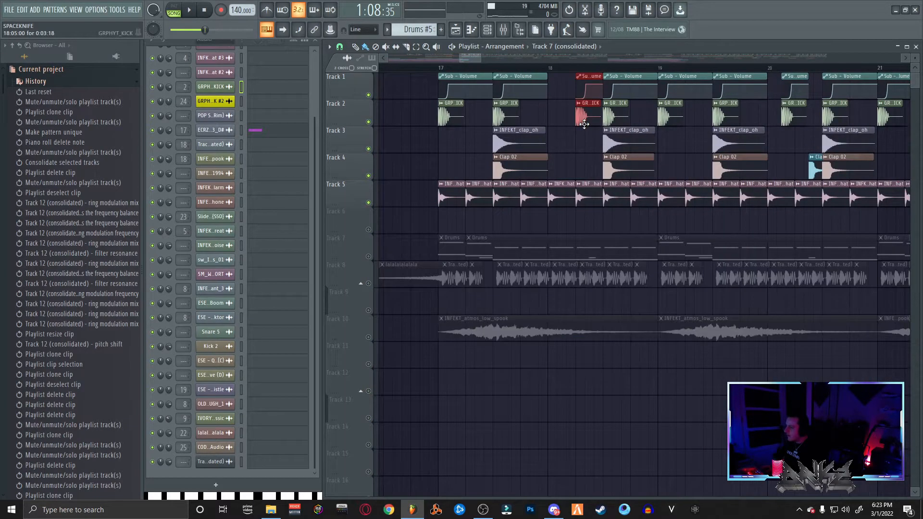
drag(582, 121, 554, 122)
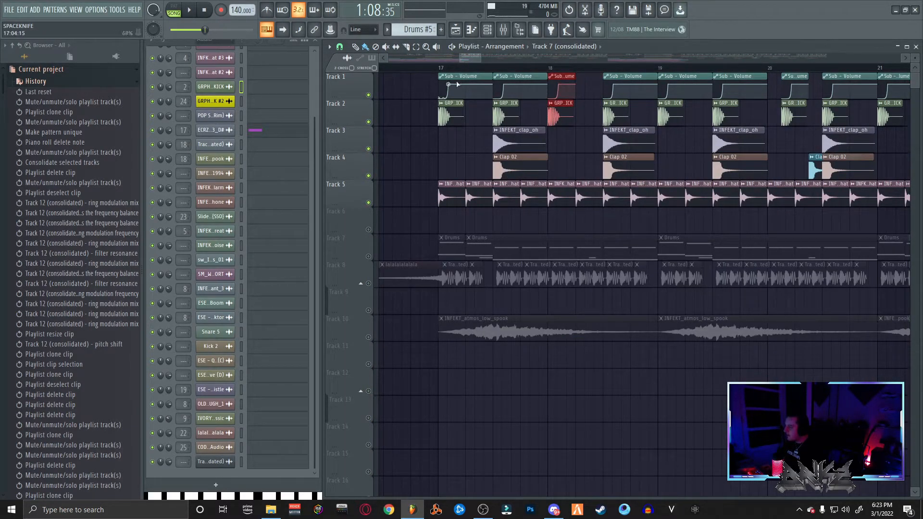
Play from just before bar 17 to hear the drum pattern with the kick on the start of bar 18
click(434, 68)
key(space)
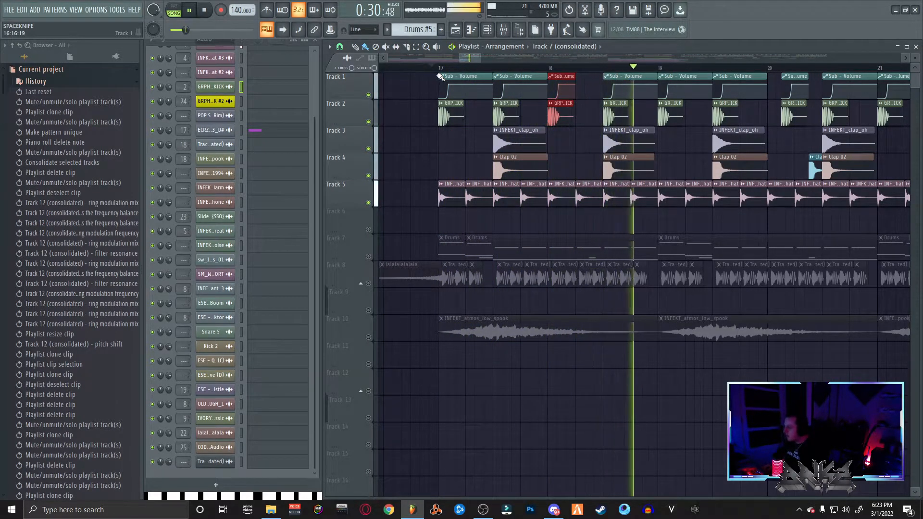
key(space)
Move the selected kick and Sub - Volume clips one beat later in bar 18 and play the drums from just before bar 17
drag(557, 111, 584, 111)
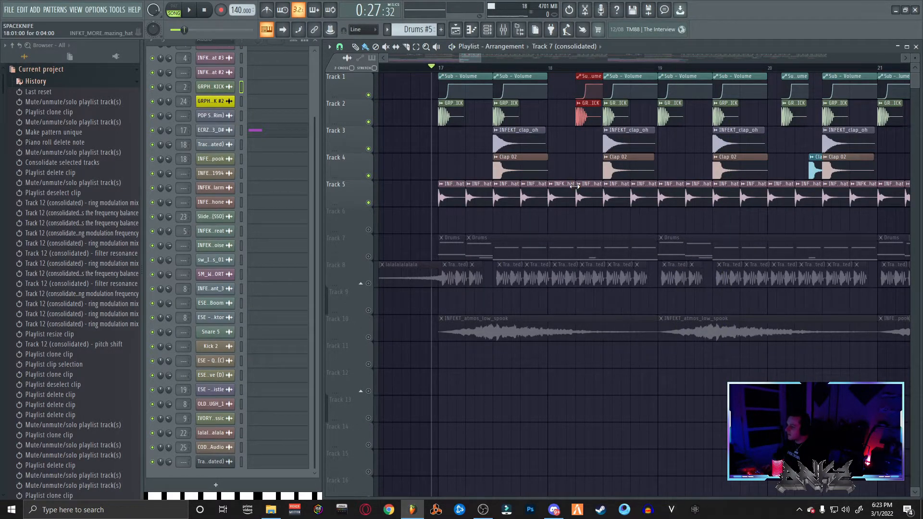
key(space)
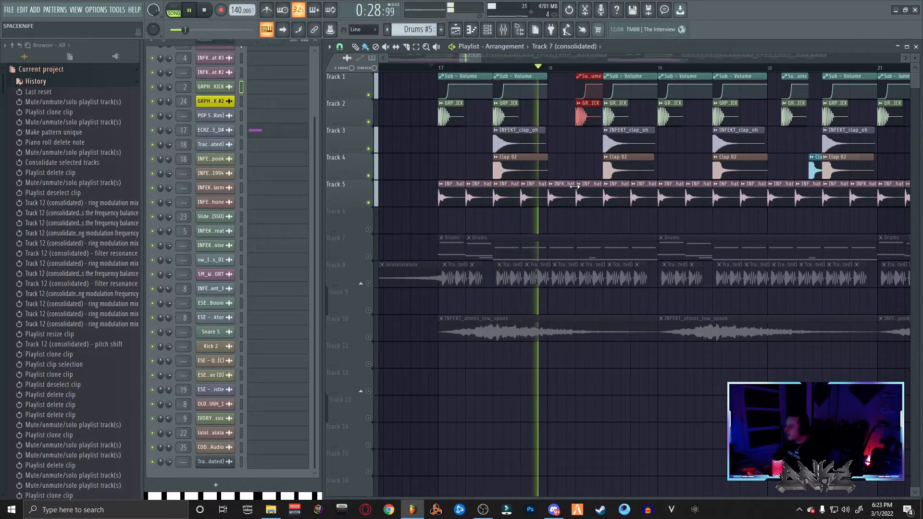
key(space)
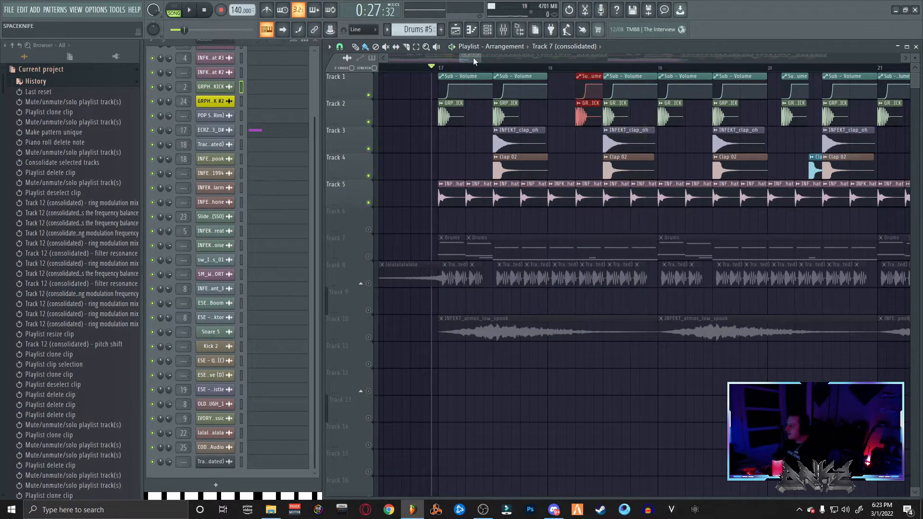
Play the drums from just before bar 17 through to the short extra Clap 02 clip in bar 20
drag(471, 57, 485, 59)
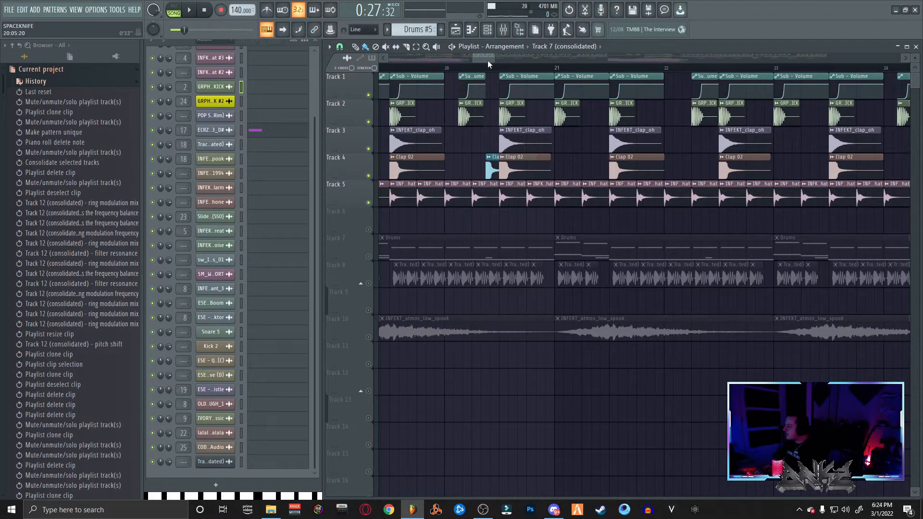
key(space)
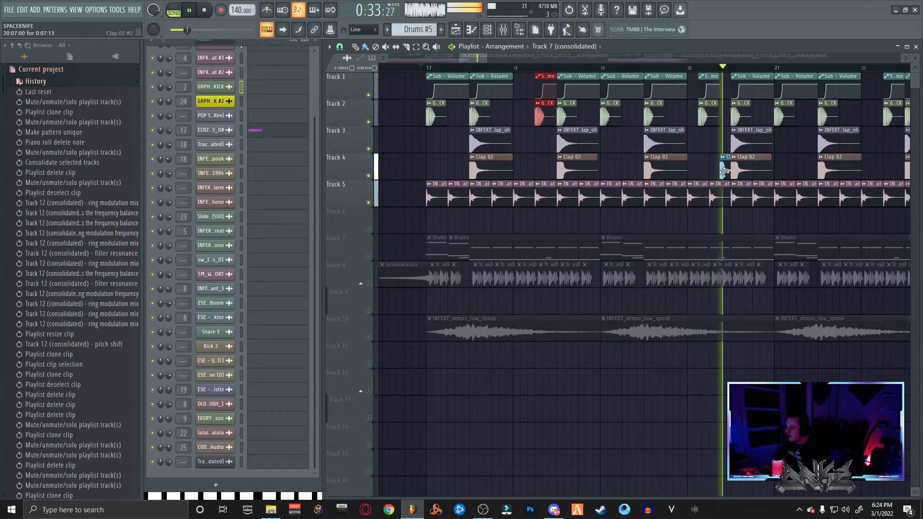
key(space)
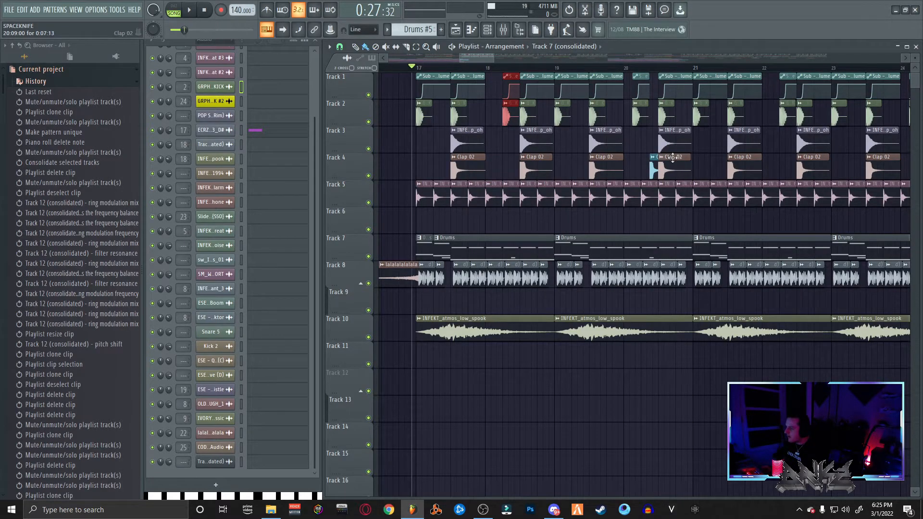
Compare the drum sections by playing from just before bar 17 and from just before bar 25, where the Track 6 cymbals enter
drag(494, 57, 523, 58)
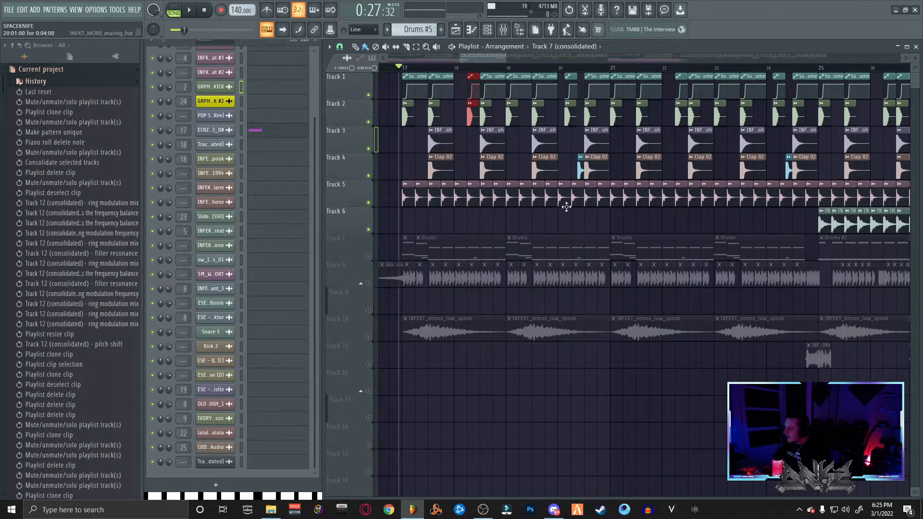
key(space)
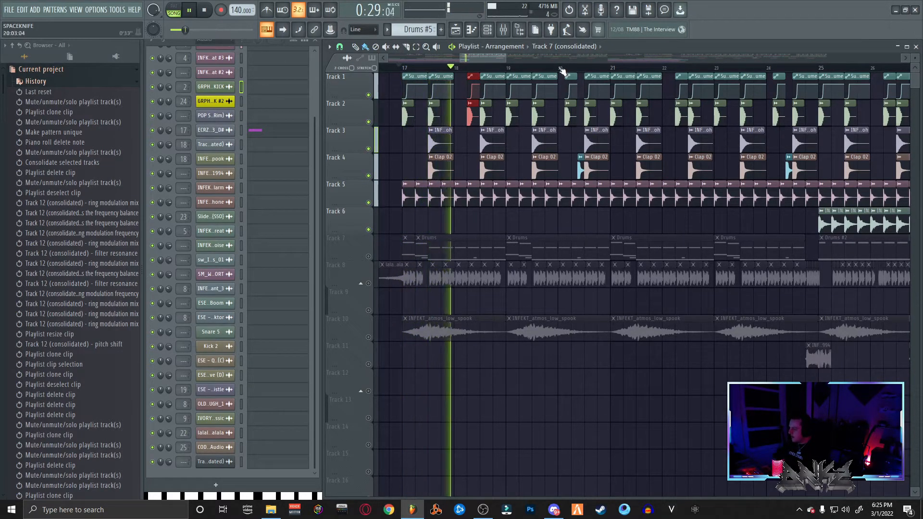
scroll(575, 75, right, 5)
key(space)
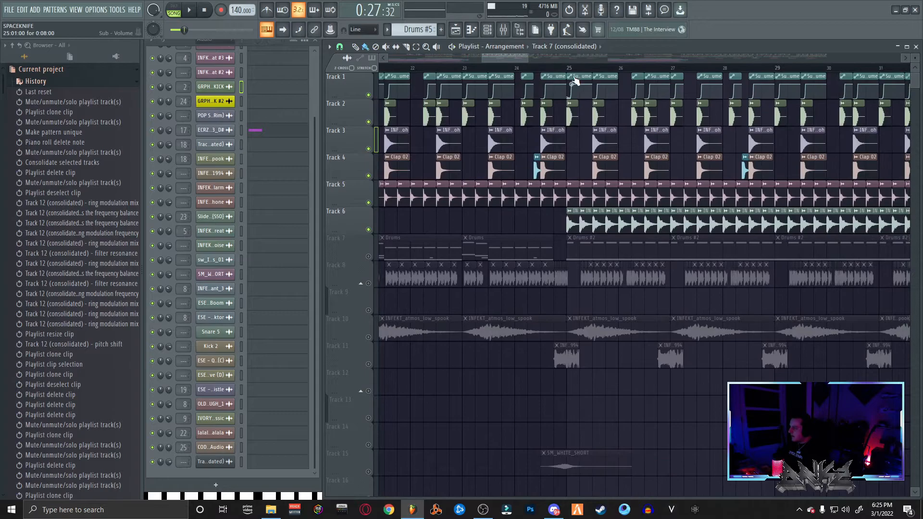
click(561, 68)
key(space)
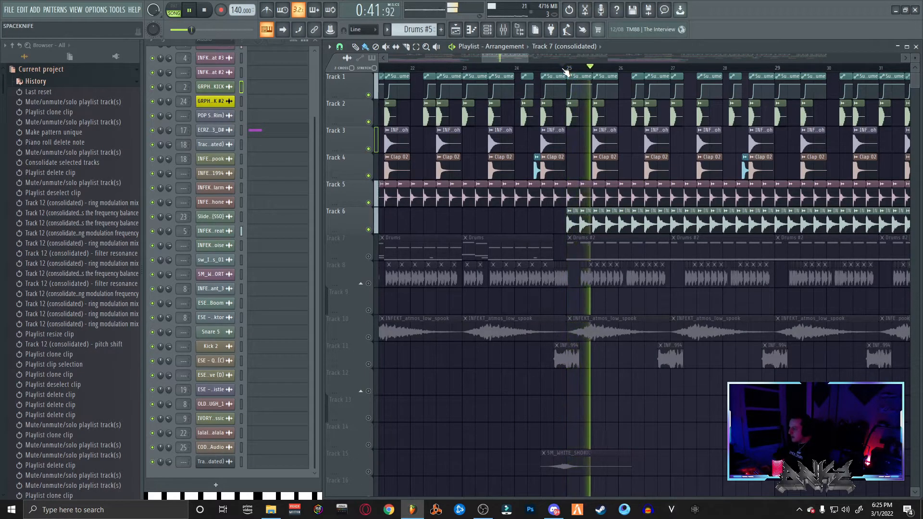
drag(512, 58, 522, 58)
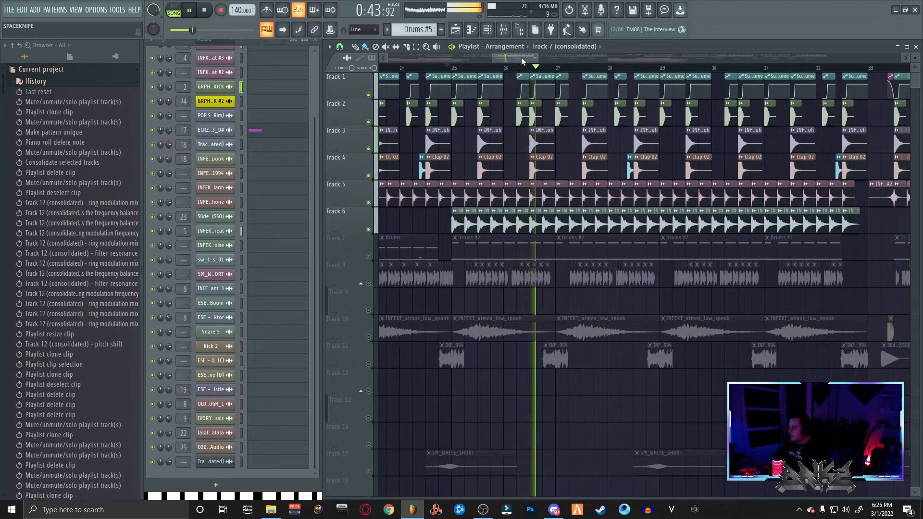
key(space)
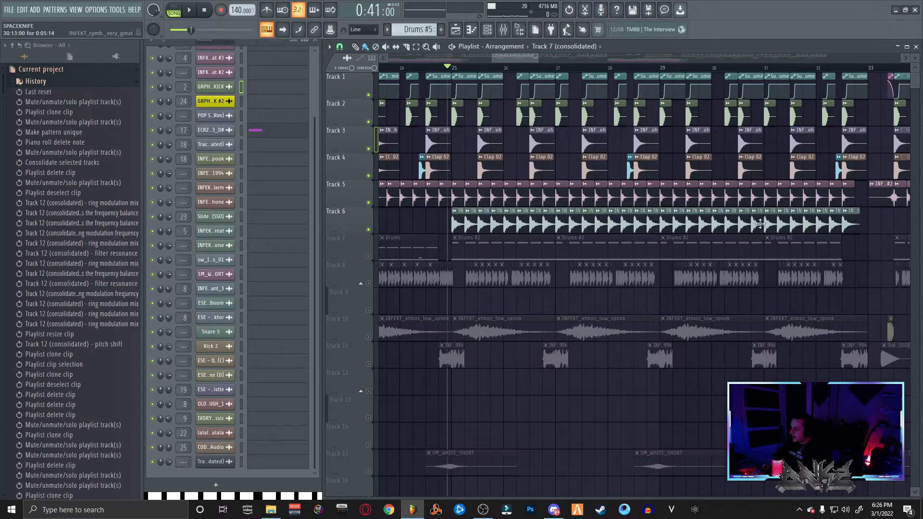
Play the full arrangement from just before bar 23 to hear the transition into the section starting at bar 25
drag(492, 58, 453, 58)
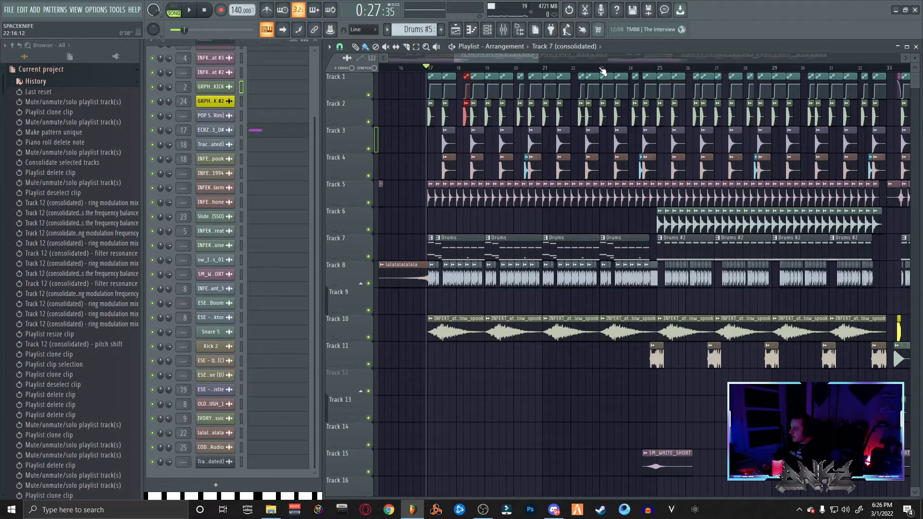
click(601, 68)
key(space)
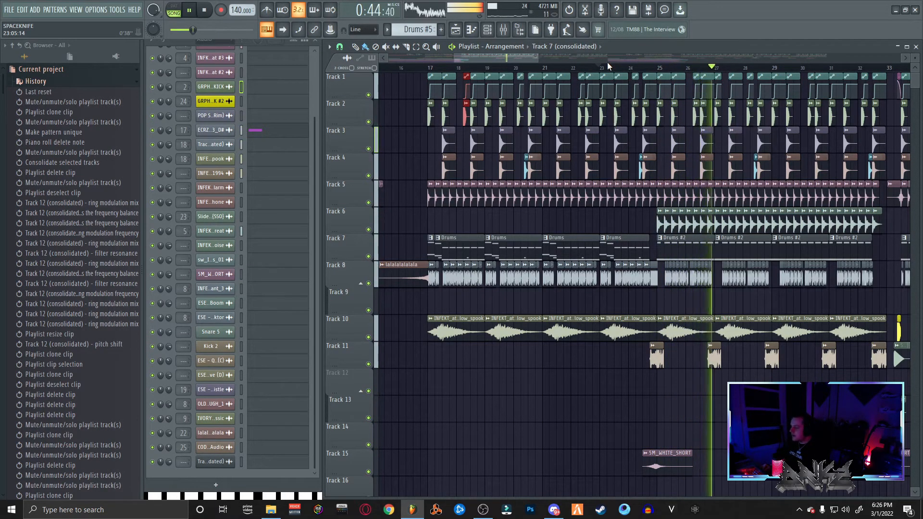
key(space)
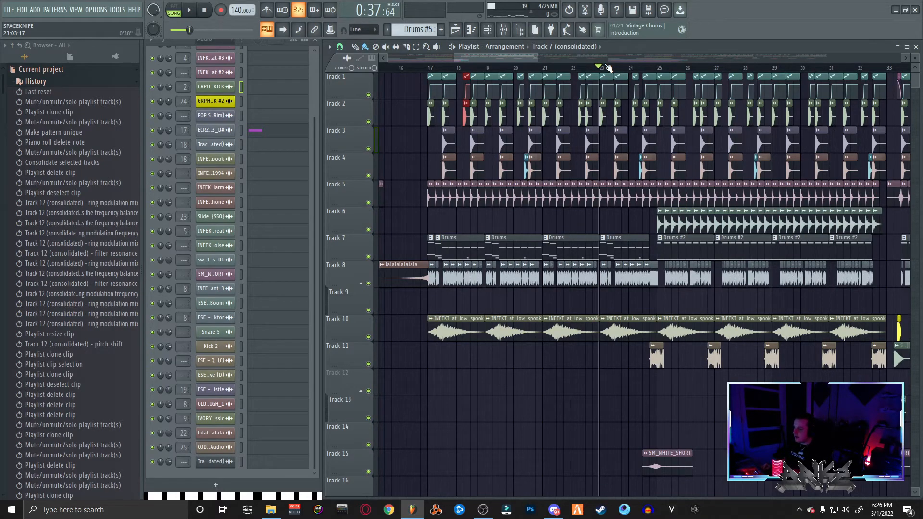
scroll(609, 68, down, 1)
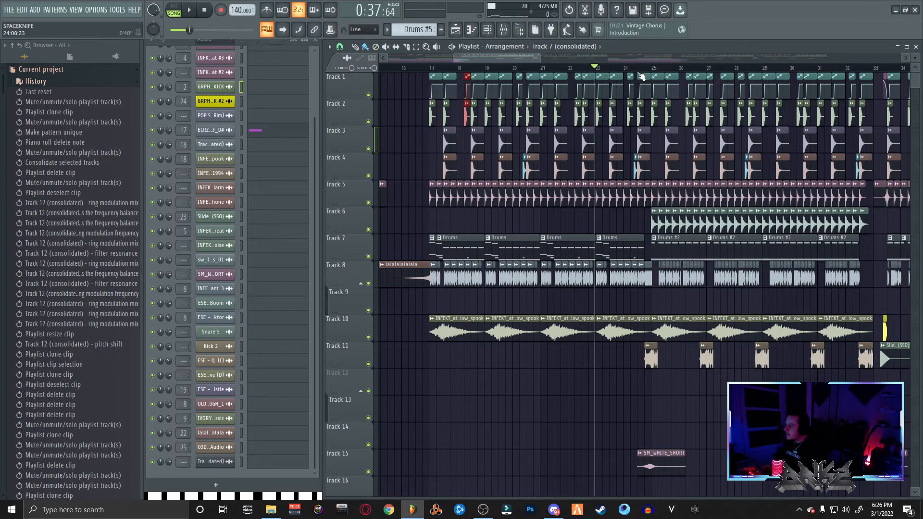